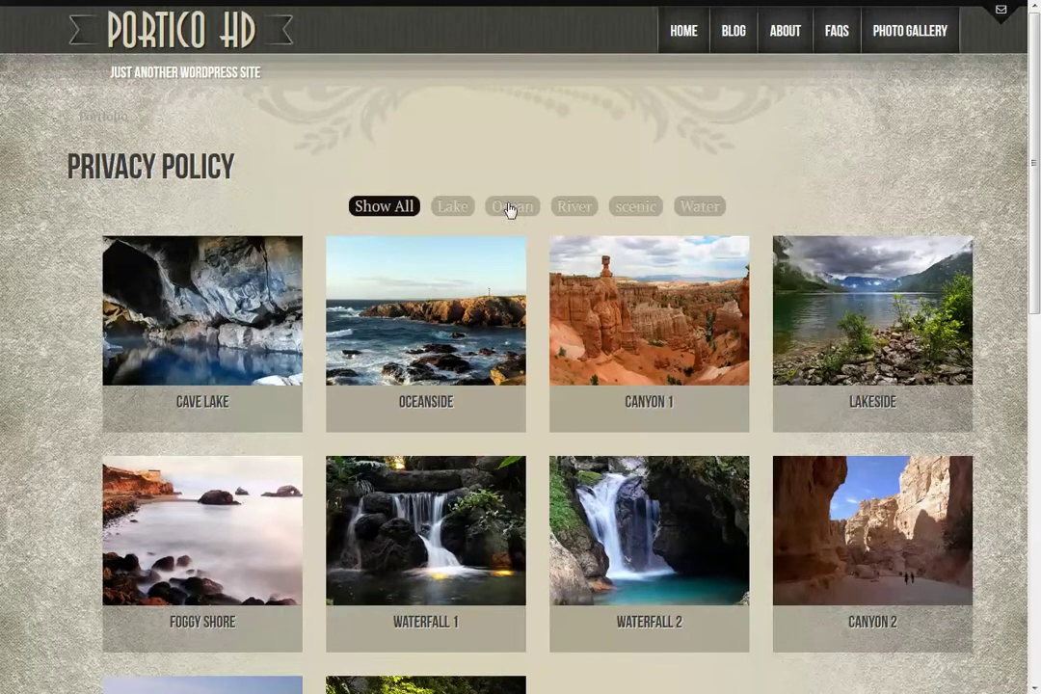
Step: Try the gallery's Ocean, River, scenic and Water filters, then show all items again
left_click(438, 214)
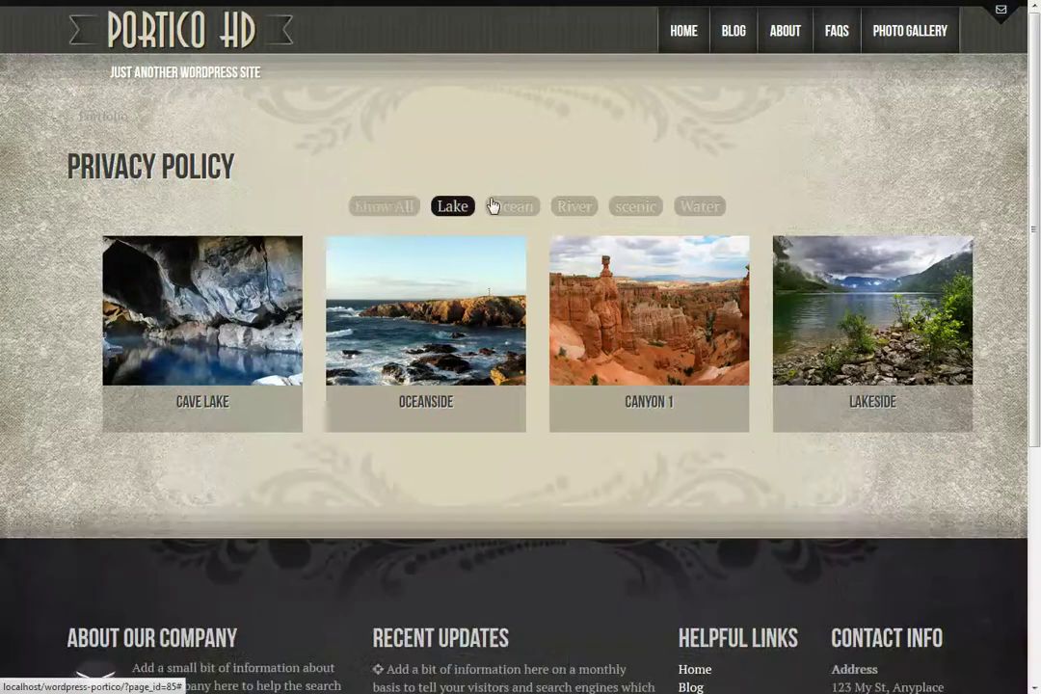
left_click(514, 207)
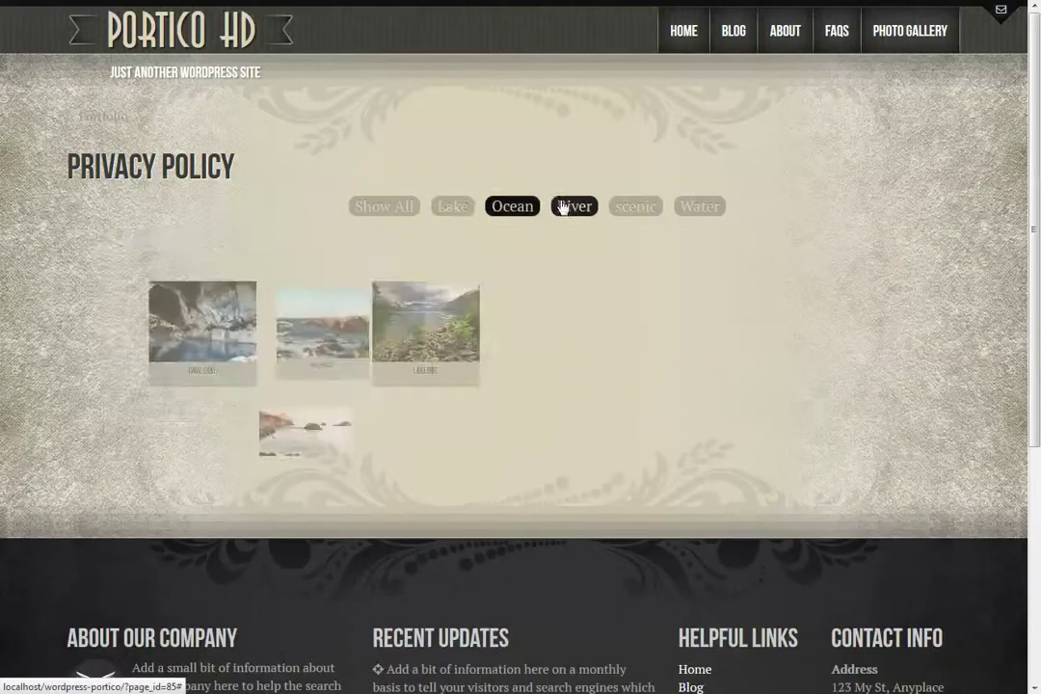
left_click(578, 214)
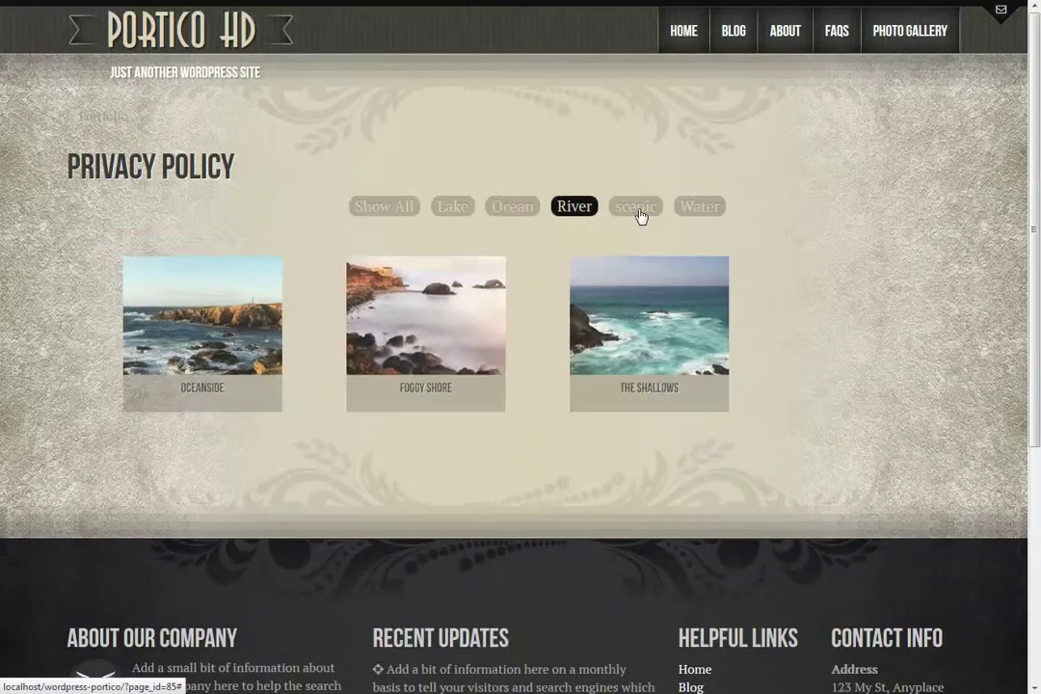
left_click(640, 212)
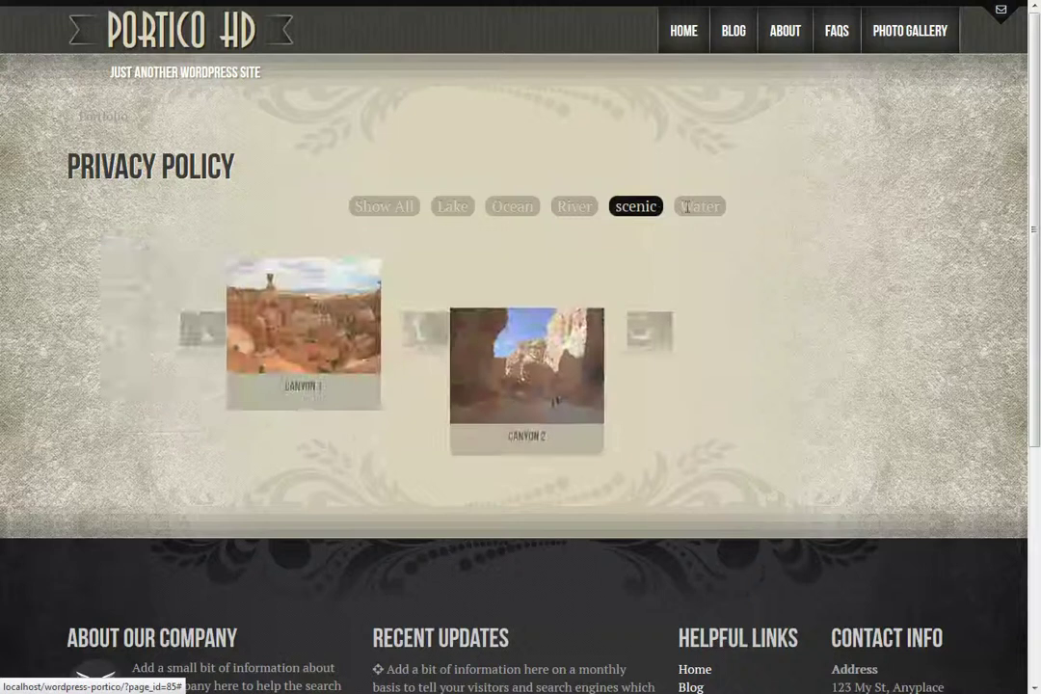
left_click(695, 207)
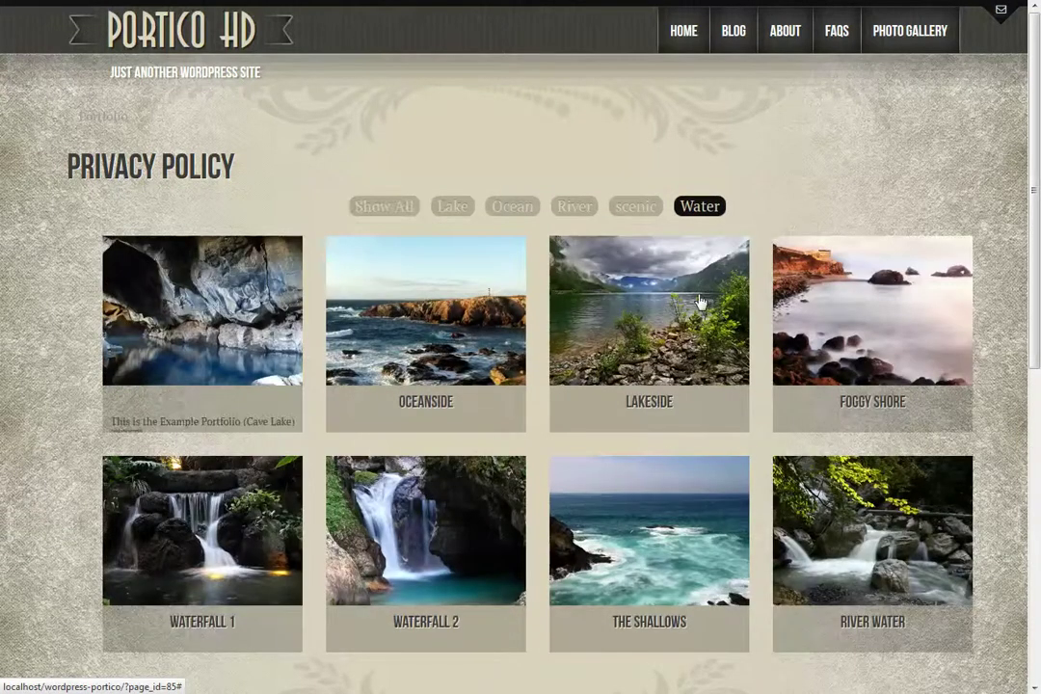
mouse_move(901, 335)
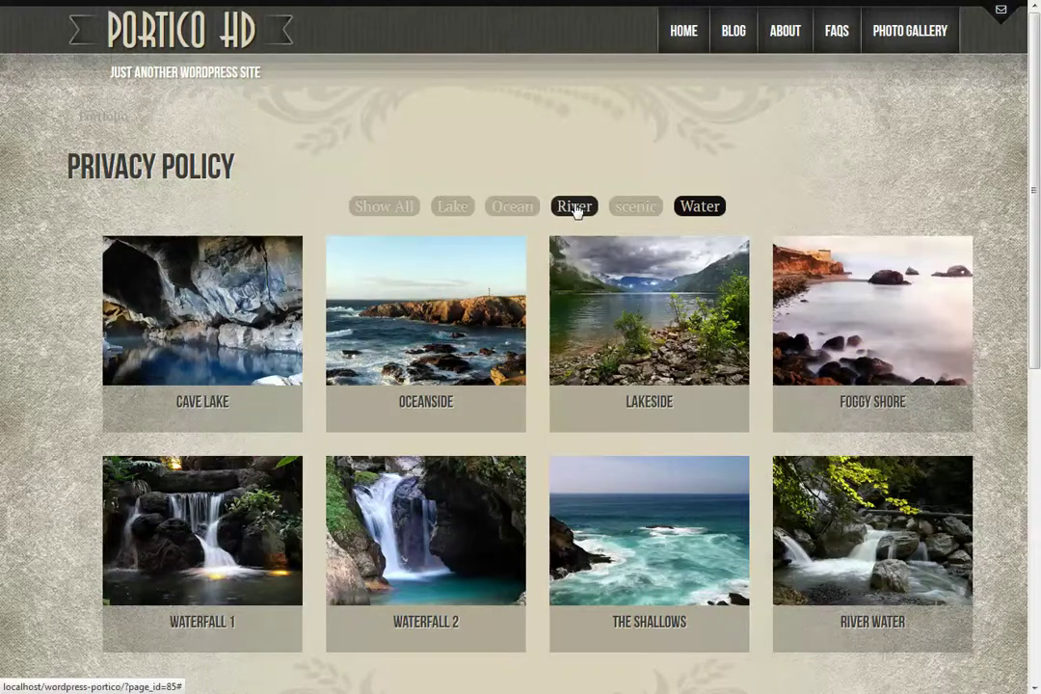
left_click(574, 206)
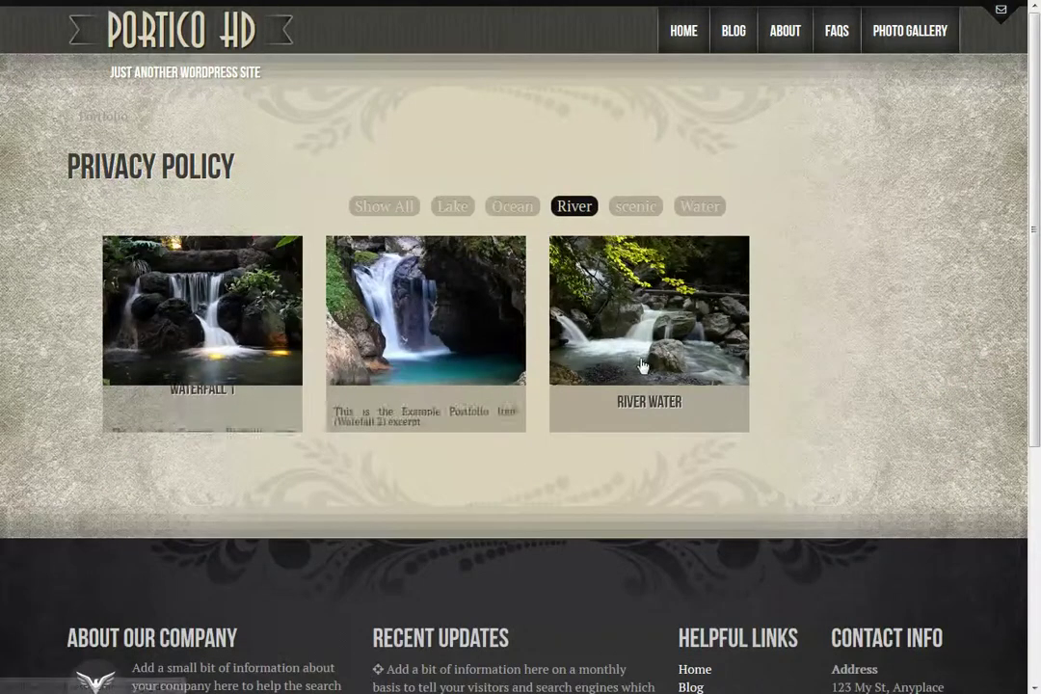
left_click(384, 214)
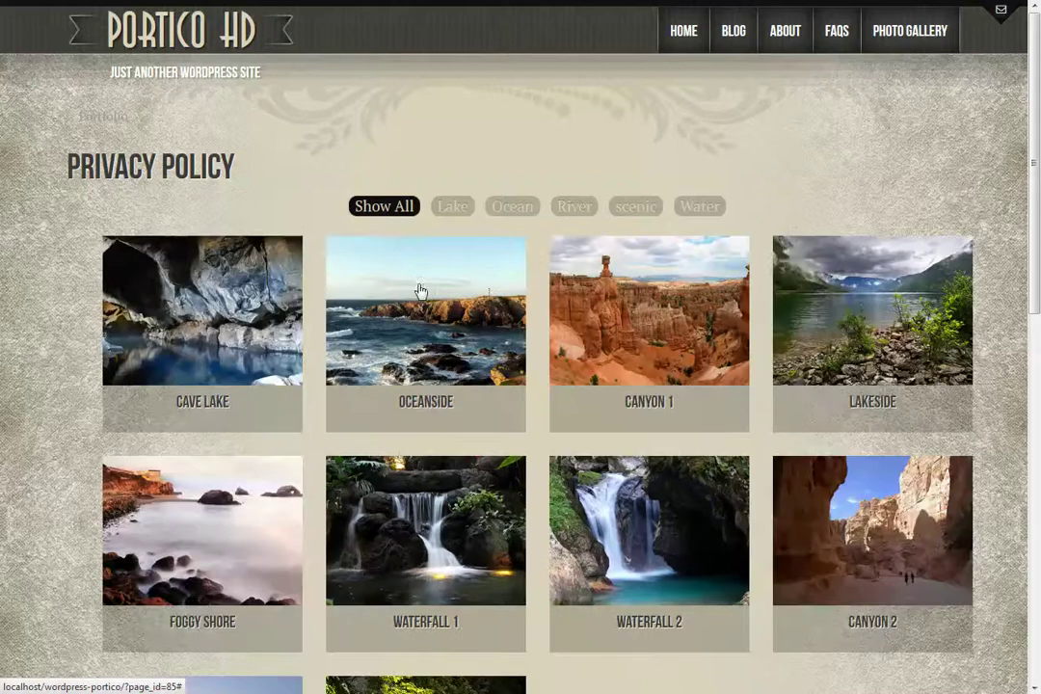
Step: Select and deselect the Portfolio page's shortcode, then scroll down to the Minimized Layout tabs
mouse_move(425, 337)
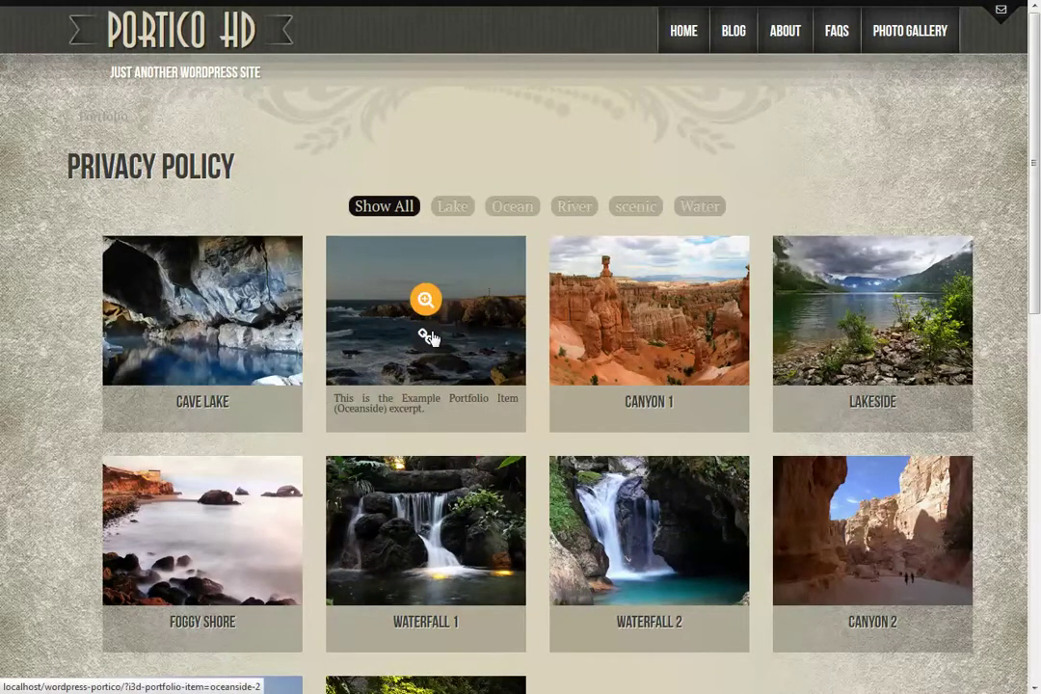
mouse_move(240, 322)
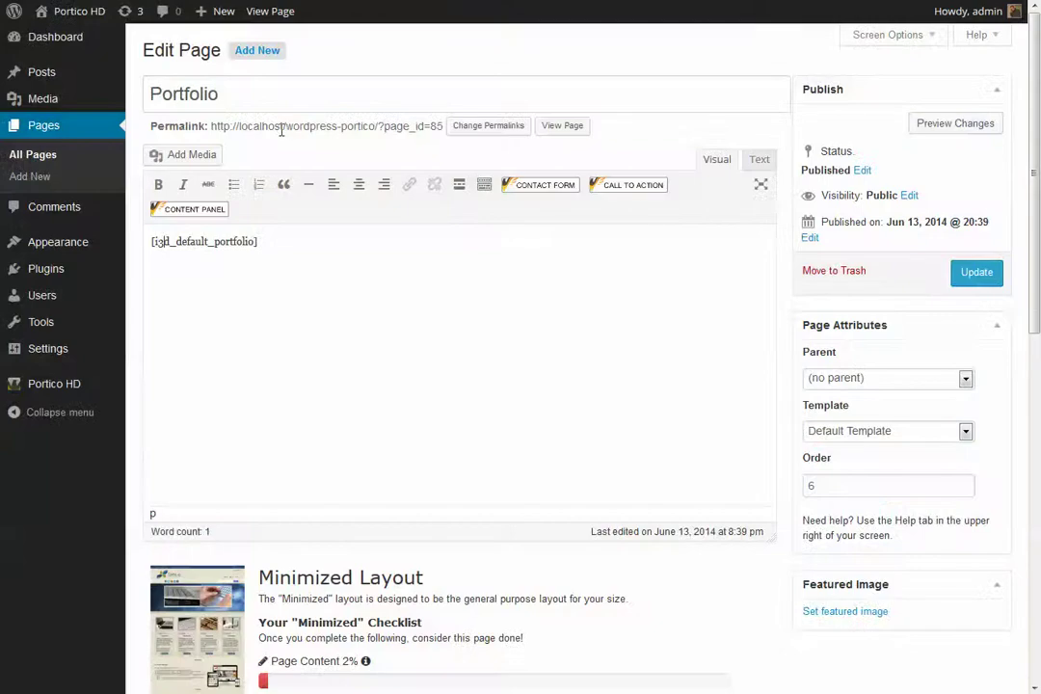
left_click_drag(258, 242, 147, 251)
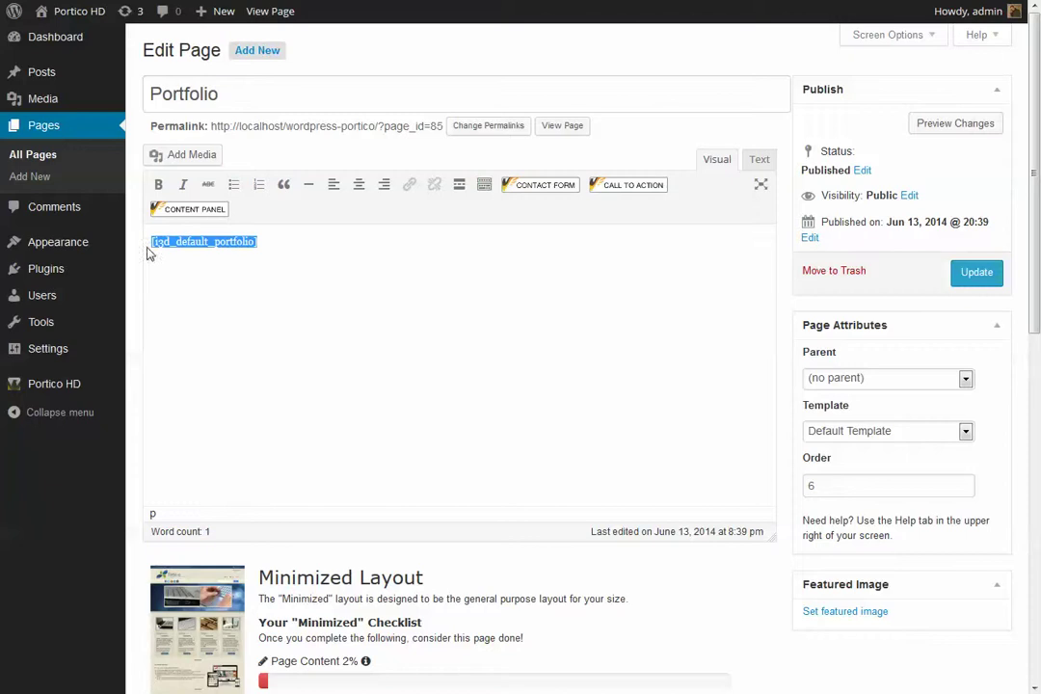
left_click(282, 374)
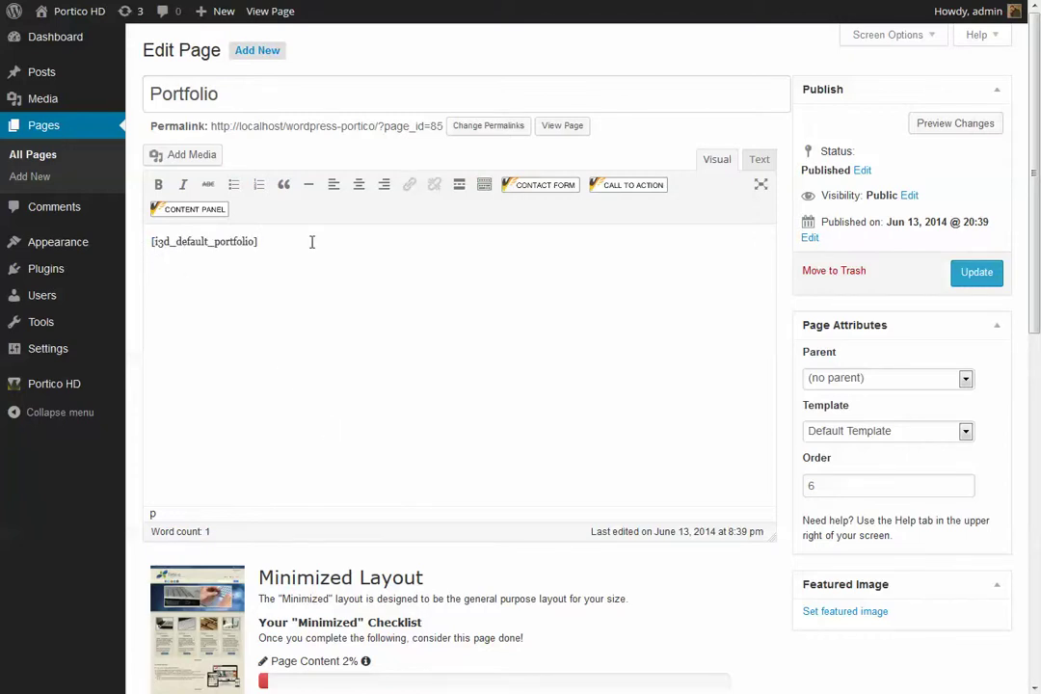
scroll(415, 501, "down", 2)
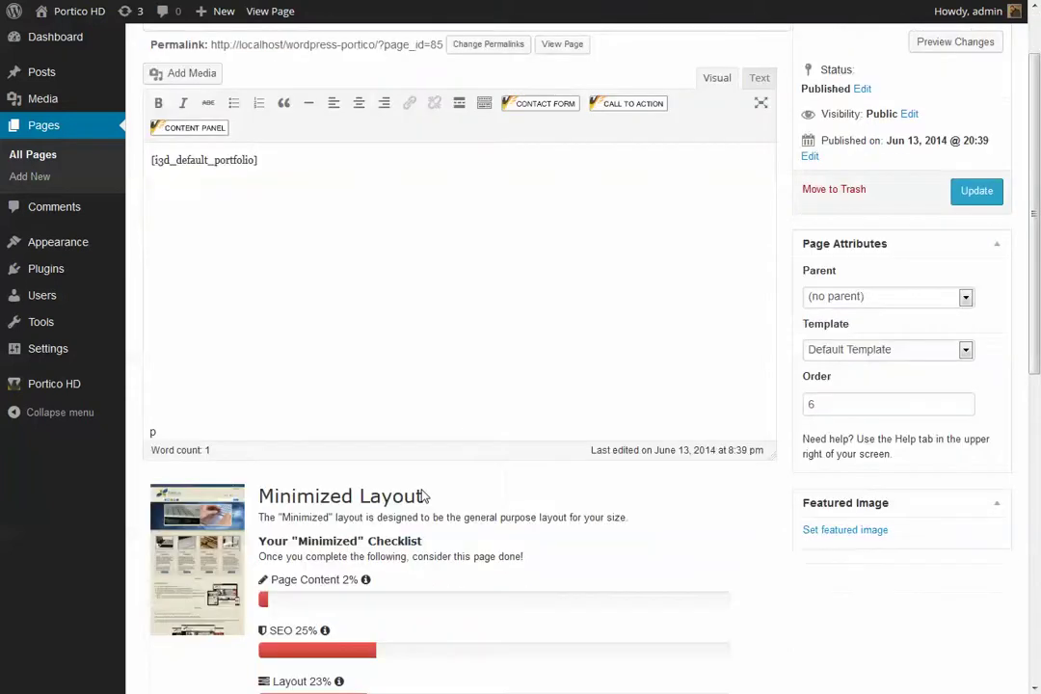
scroll(424, 495, "down", 5)
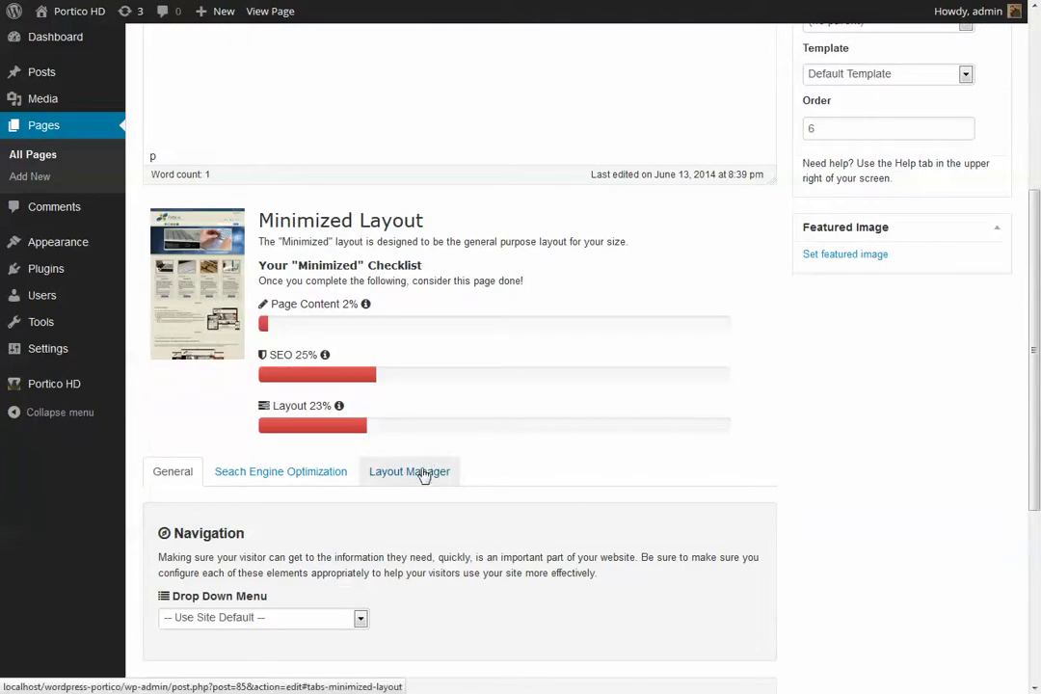
Step: In the Layout Manager, assign Custom Region 3 to the Main region
left_click(424, 475)
scroll(455, 435, "down", 5)
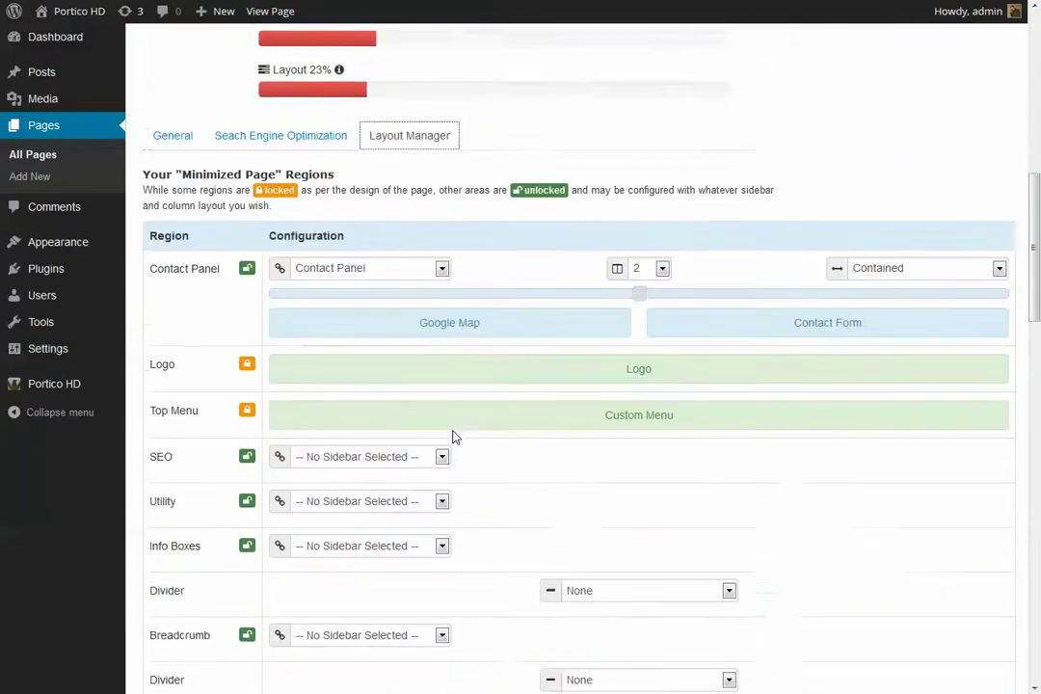
scroll(530, 458, "down", 5)
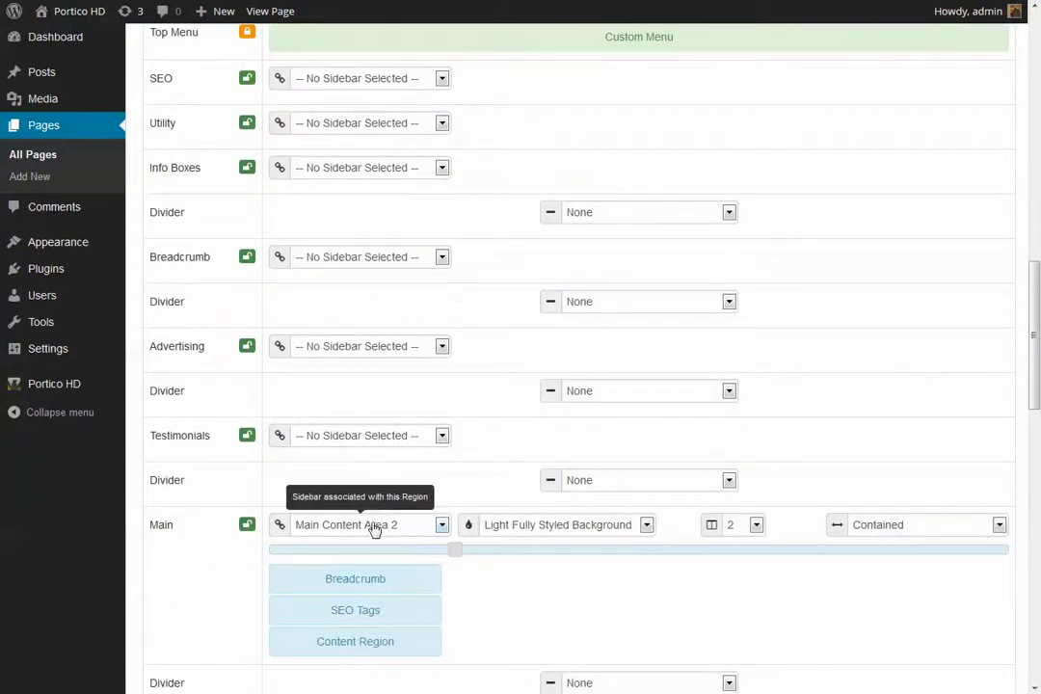
left_click(362, 532)
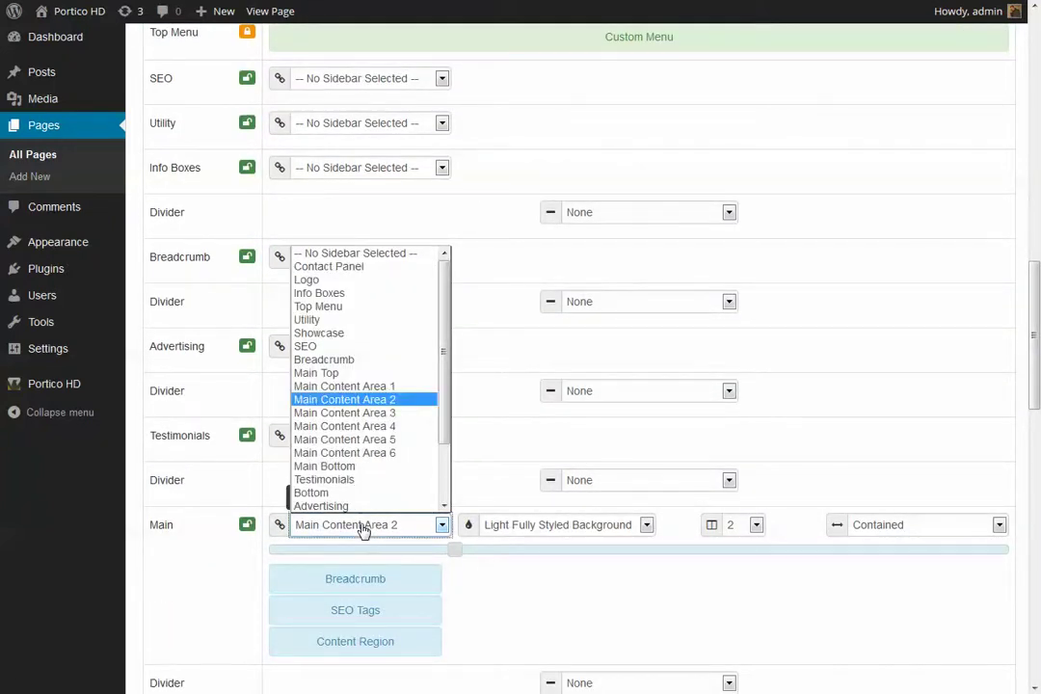
left_click(362, 530)
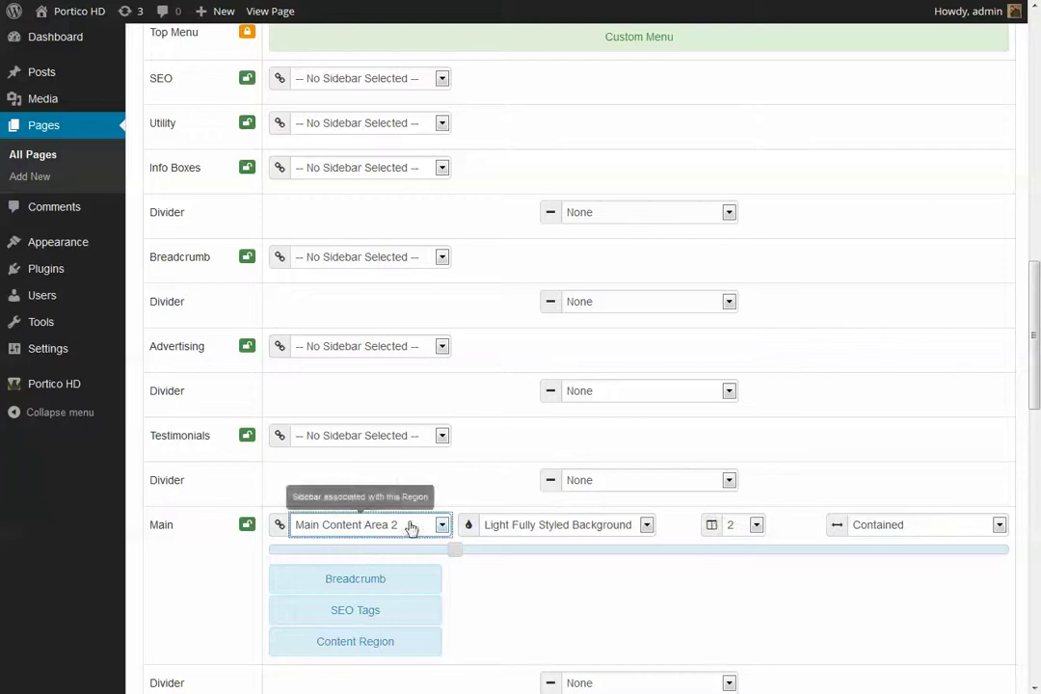
left_click(376, 522)
scroll(364, 481, "down", 2)
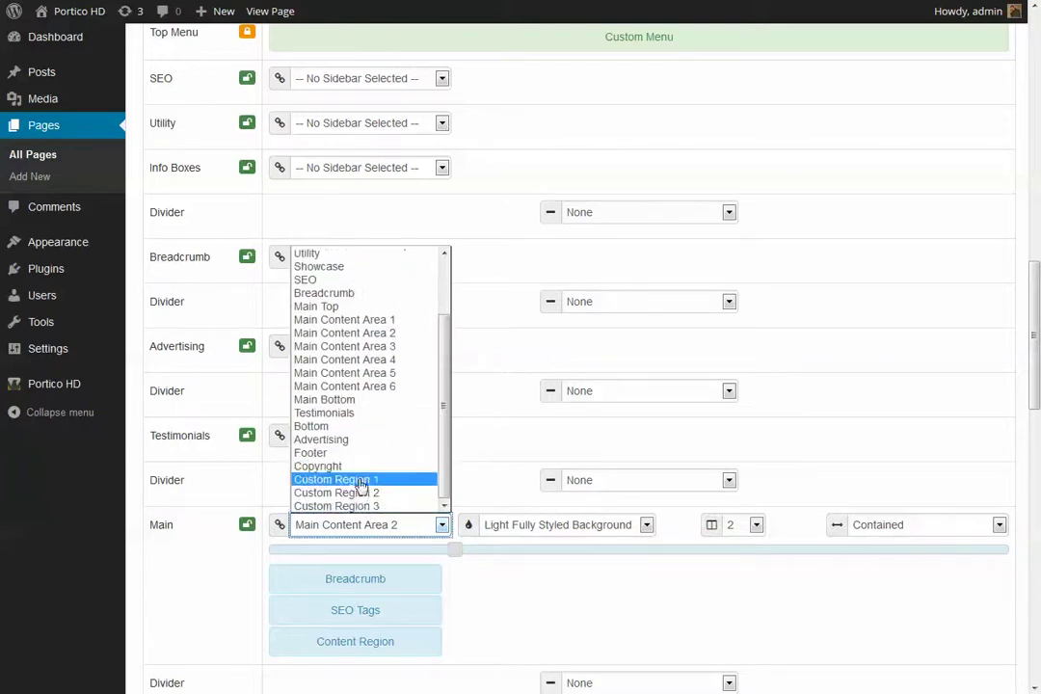
left_click(364, 508)
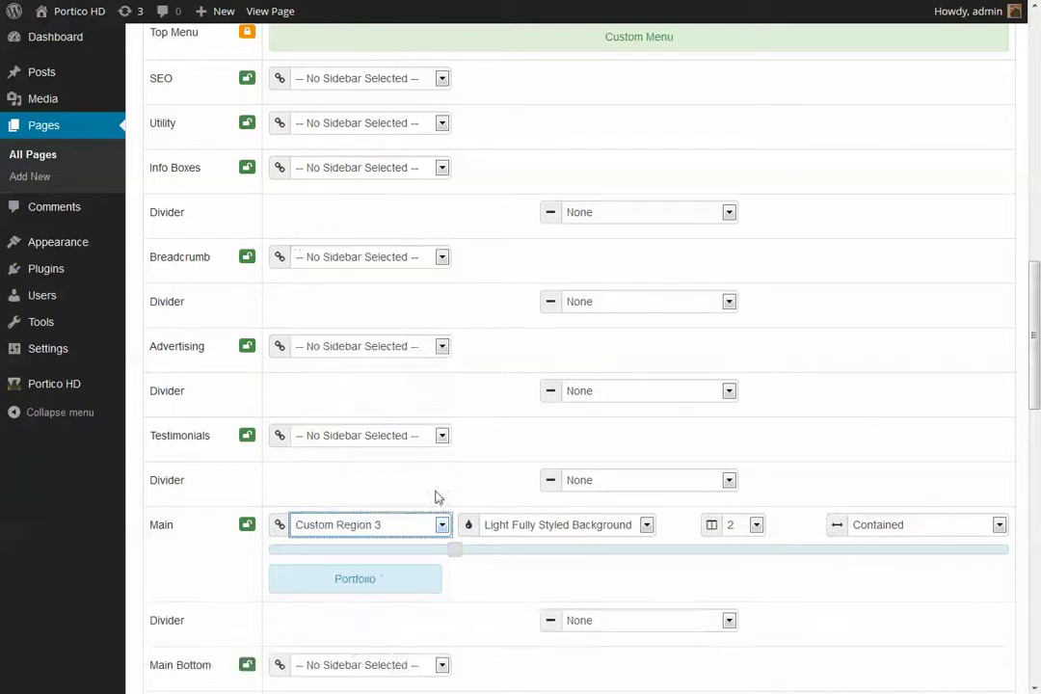
Step: Set the Main region to 1 column and switch it back to Main Content Area 2
left_click(731, 527)
left_click(732, 545)
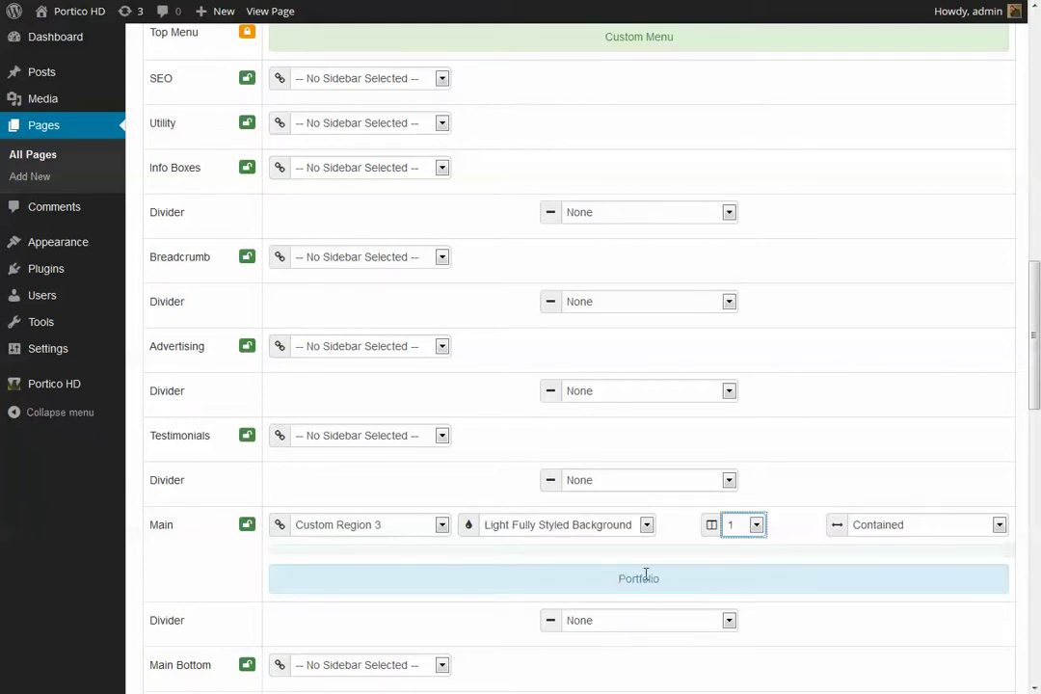
left_click(363, 530)
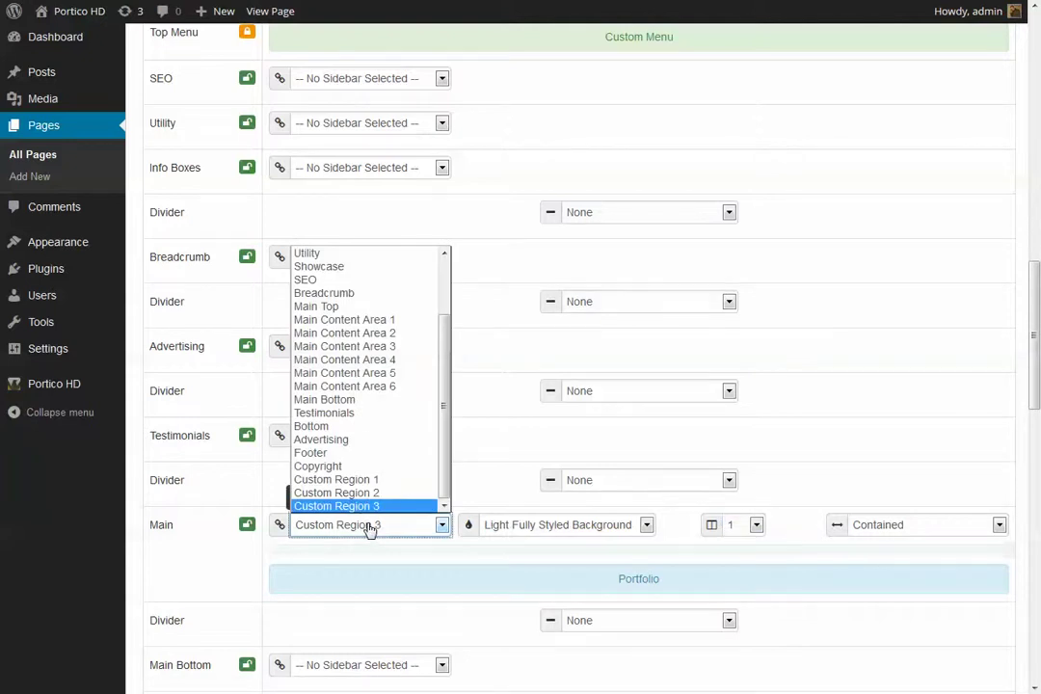
left_click(381, 332)
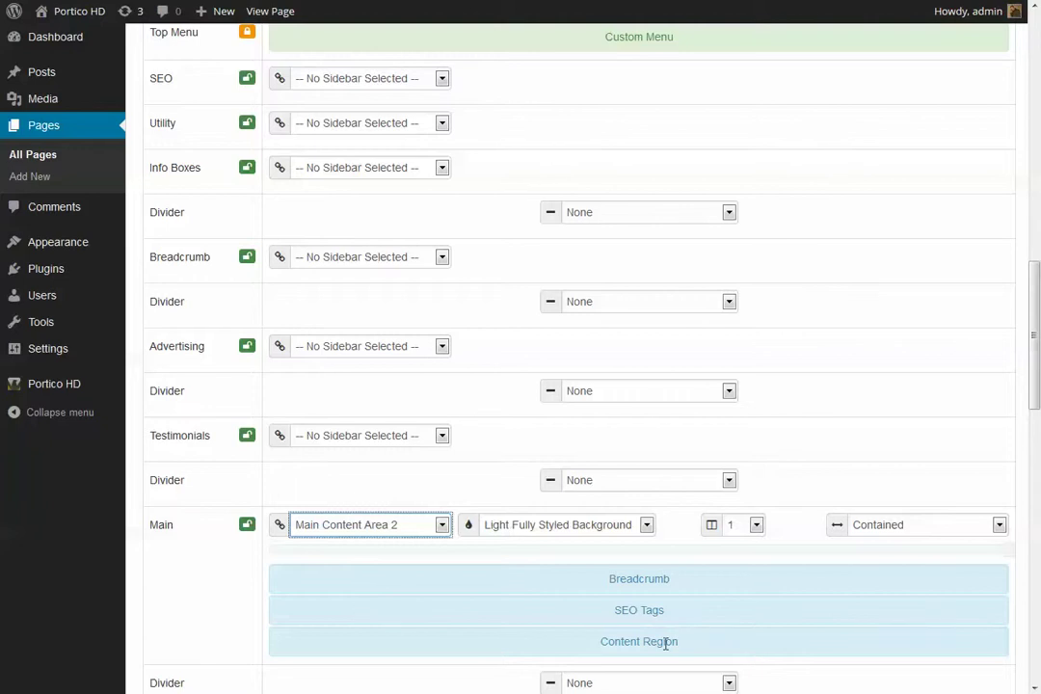
scroll(482, 193, "up", 1)
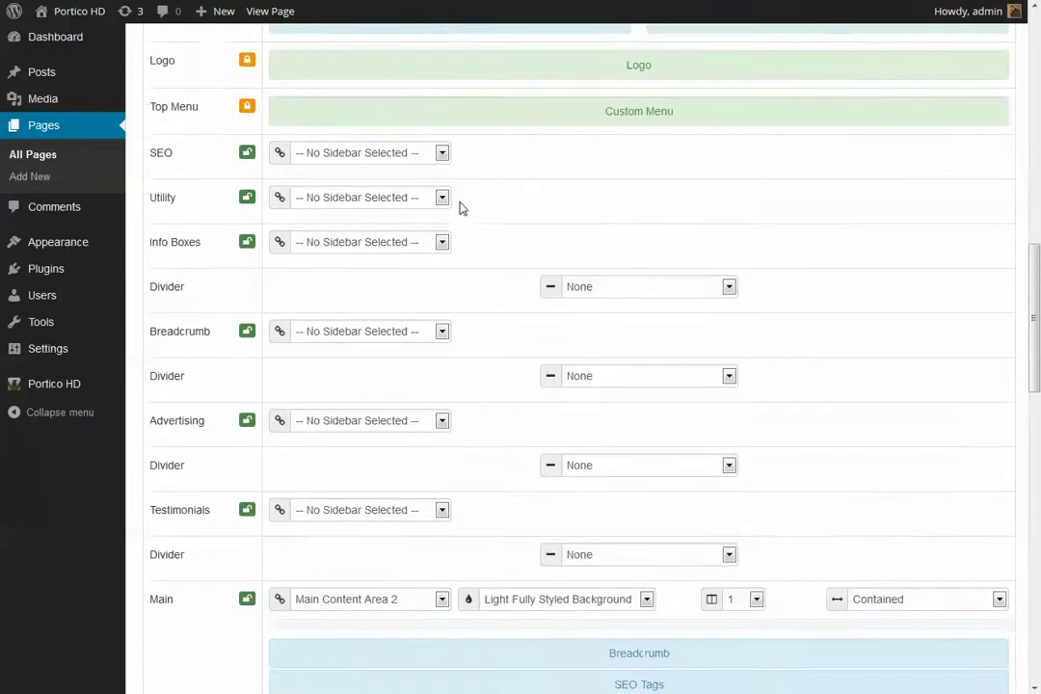
scroll(461, 208, "up", 8)
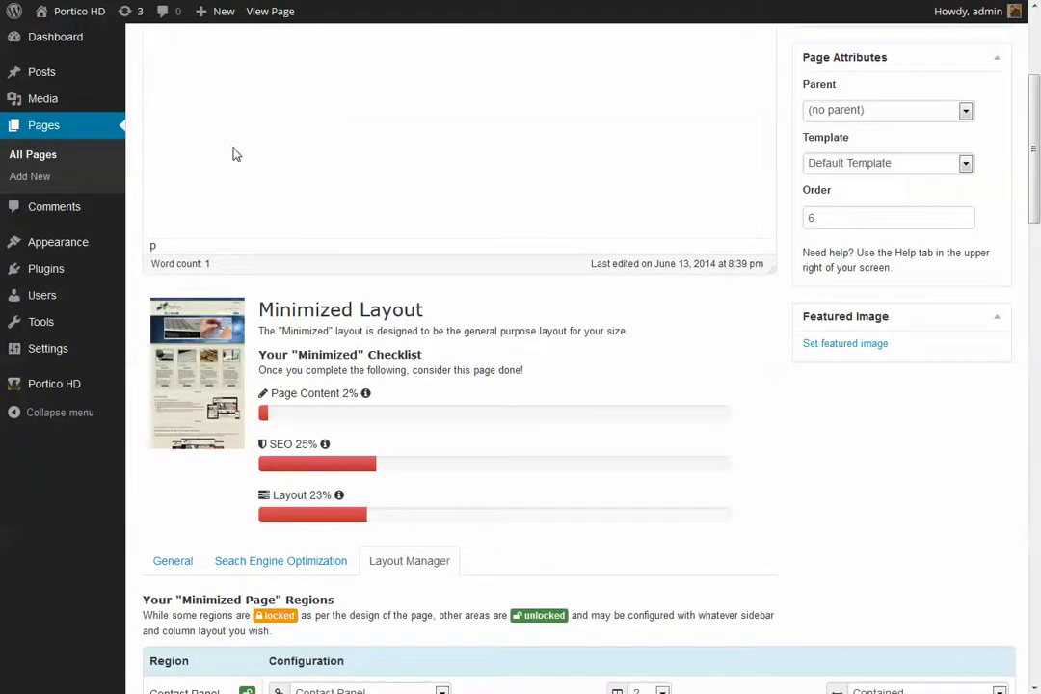
scroll(234, 154, "up", 3)
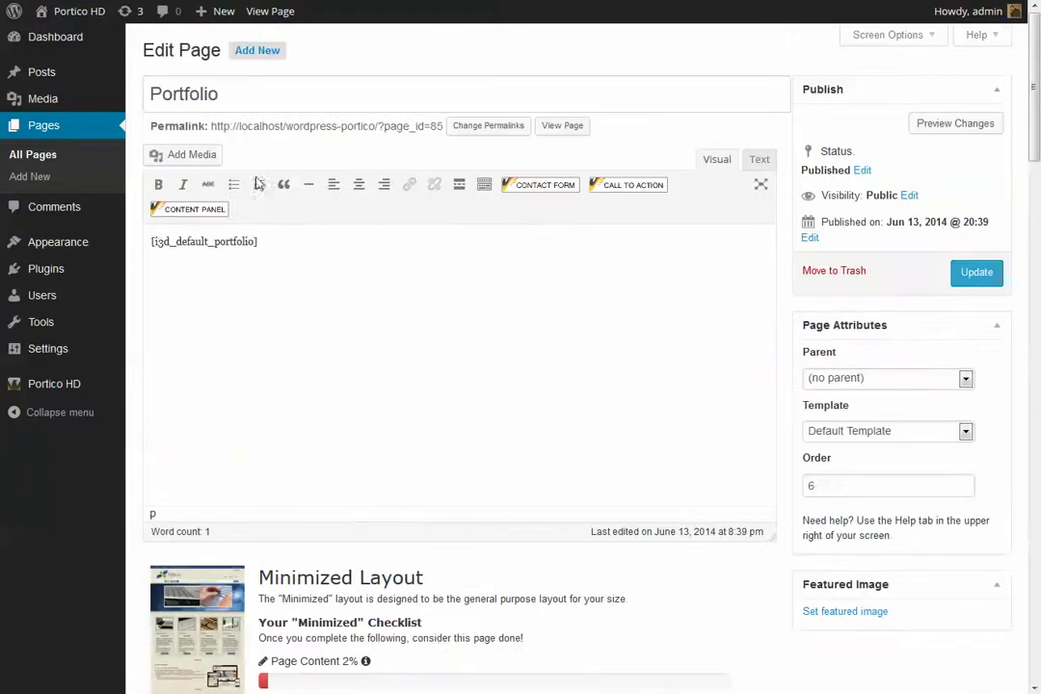
Step: Write 'Please enjoy our portfolio.' above [i3d_default_portfolio] and 'Thank you for enjoying our portfolio.' below it
left_click(151, 248)
key("Return")
key("Return")
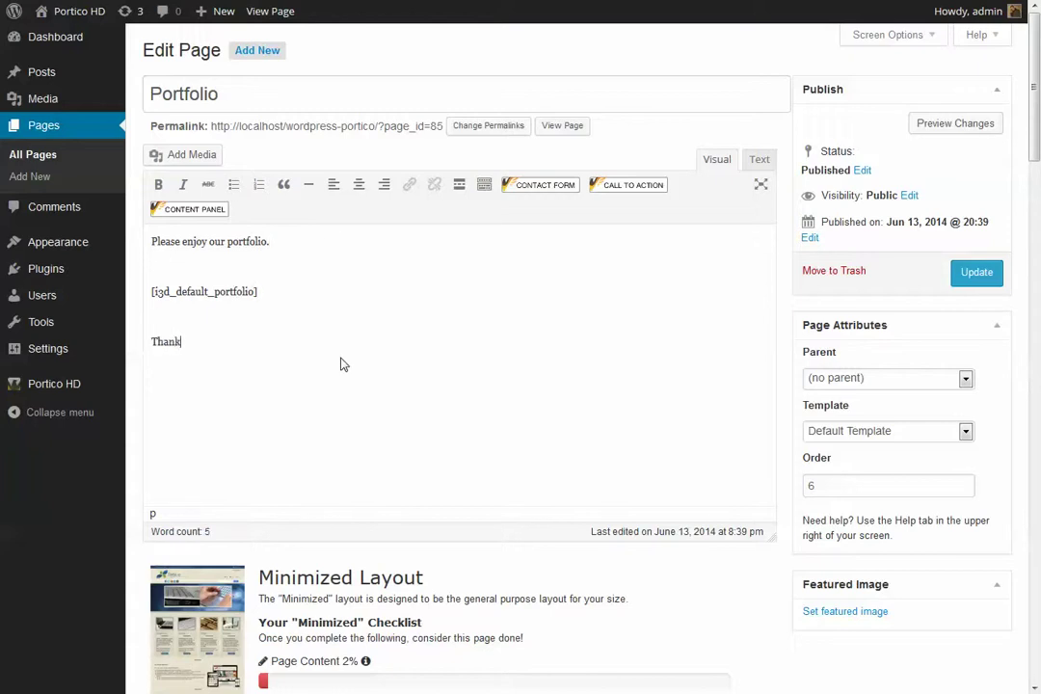
type("g our o")
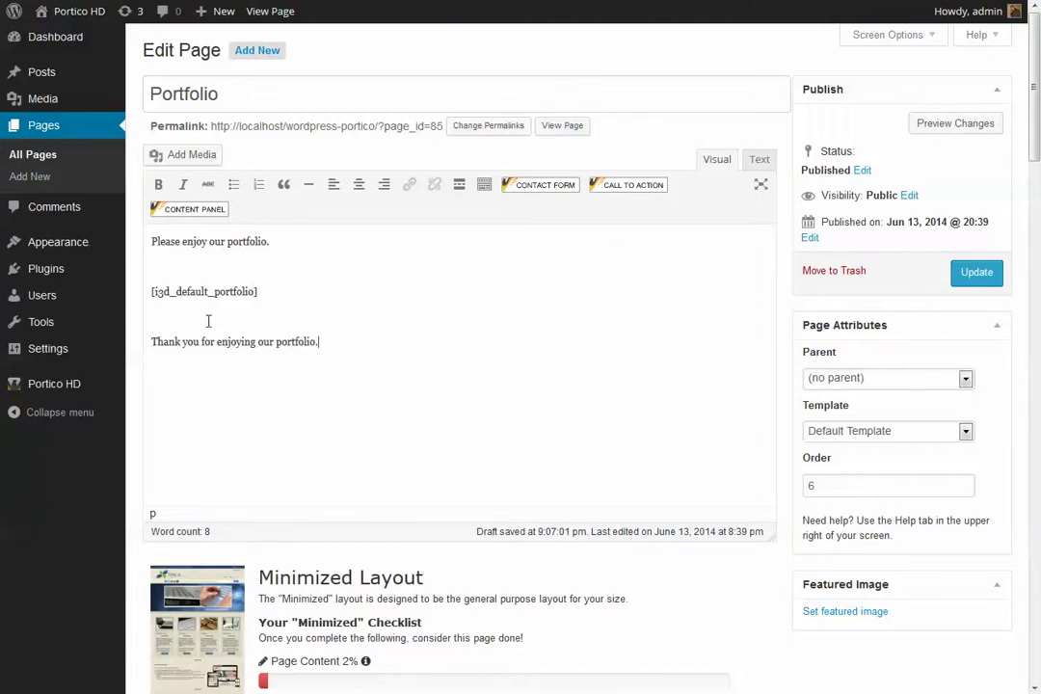
left_click_drag(257, 292, 144, 297)
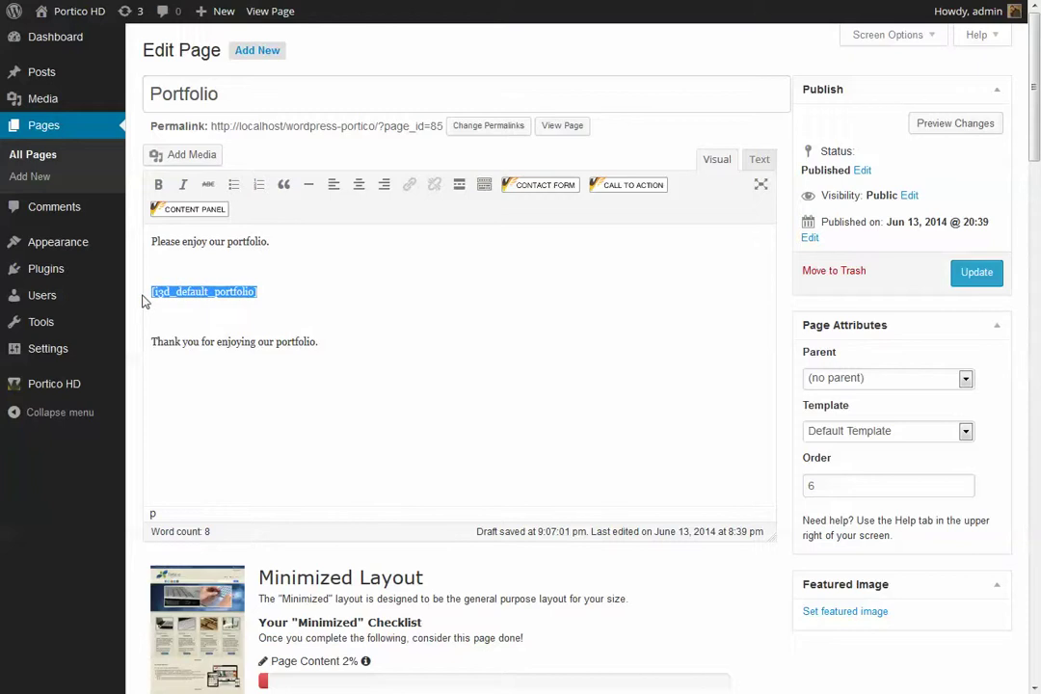
left_click(296, 298)
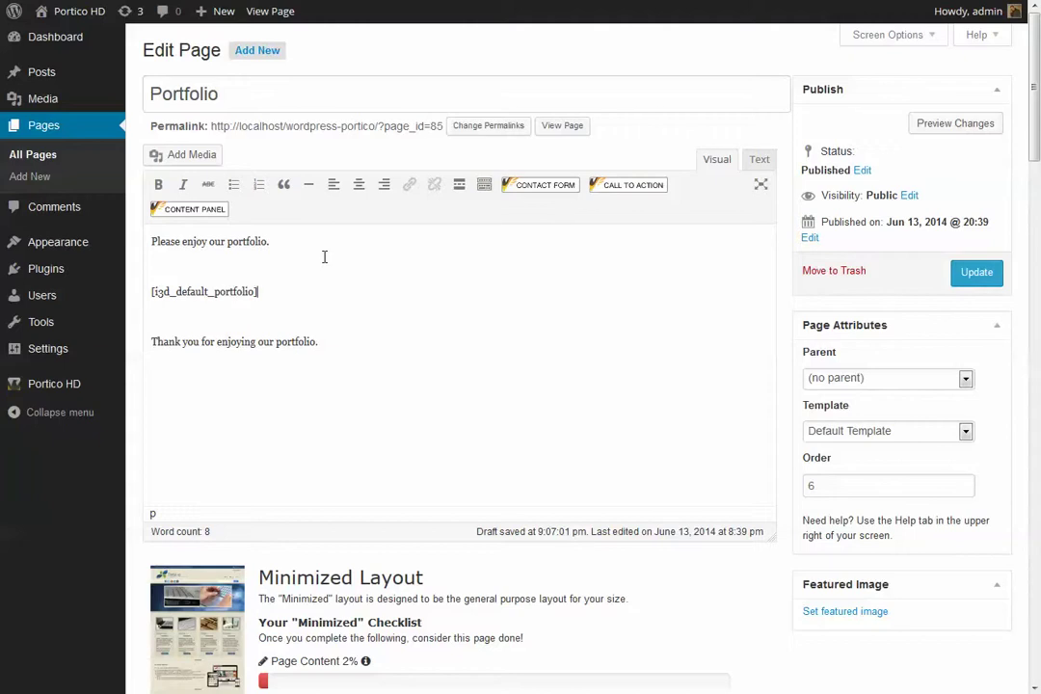
scroll(622, 528, "down", 2)
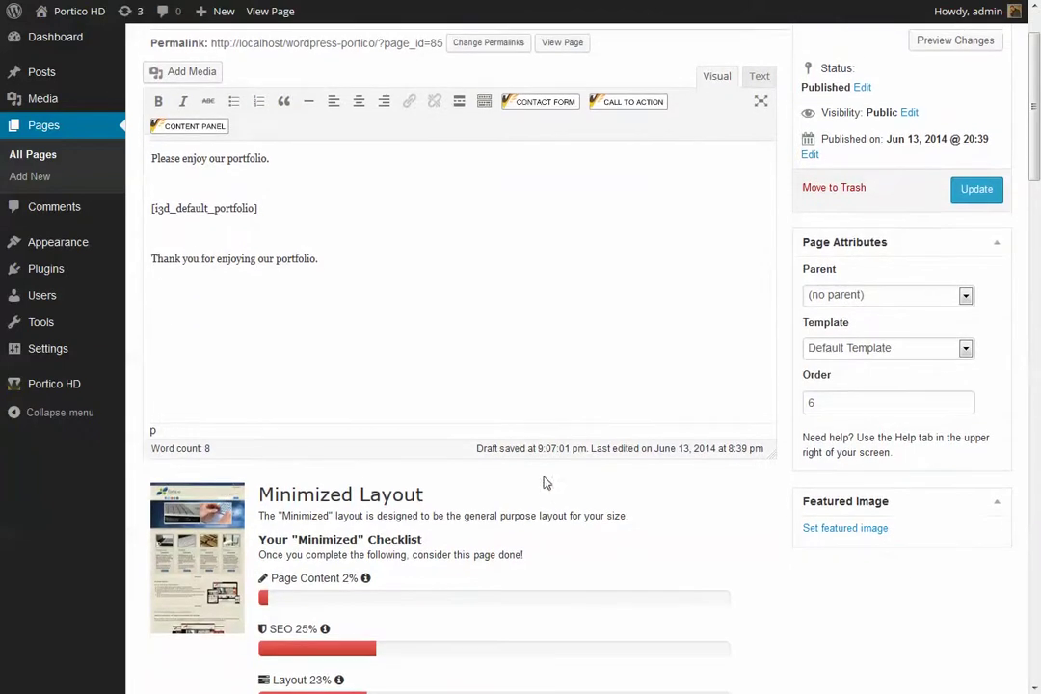
Step: Leave the page editor, open Cave Lake from Portfolio Items, and view the live gallery from its permalink
mouse_move(62, 386)
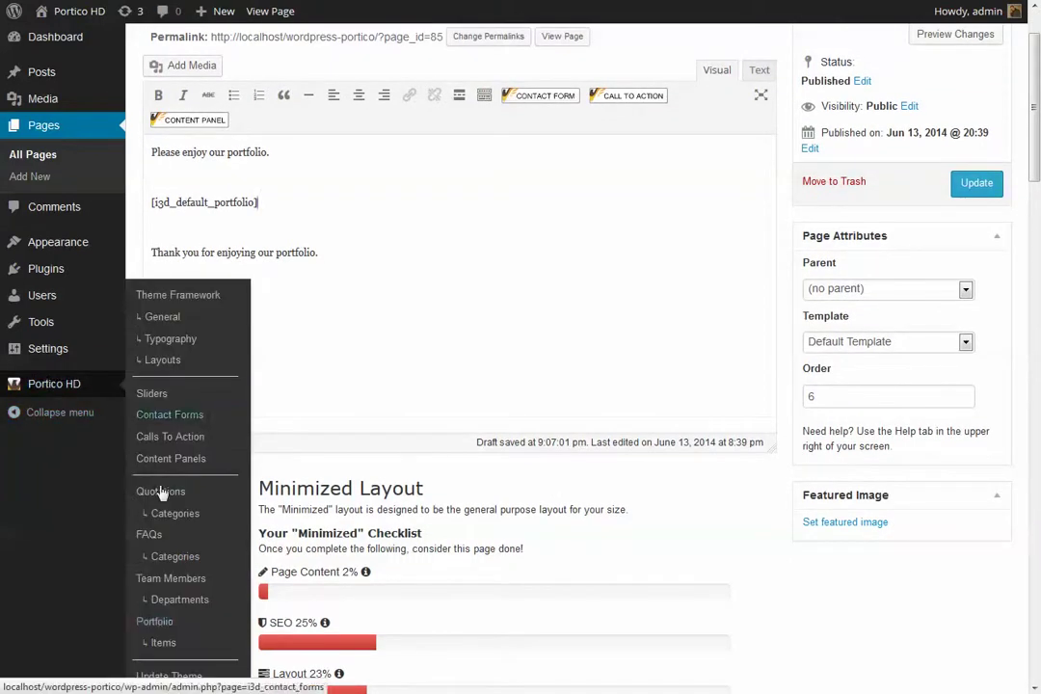
left_click(164, 648)
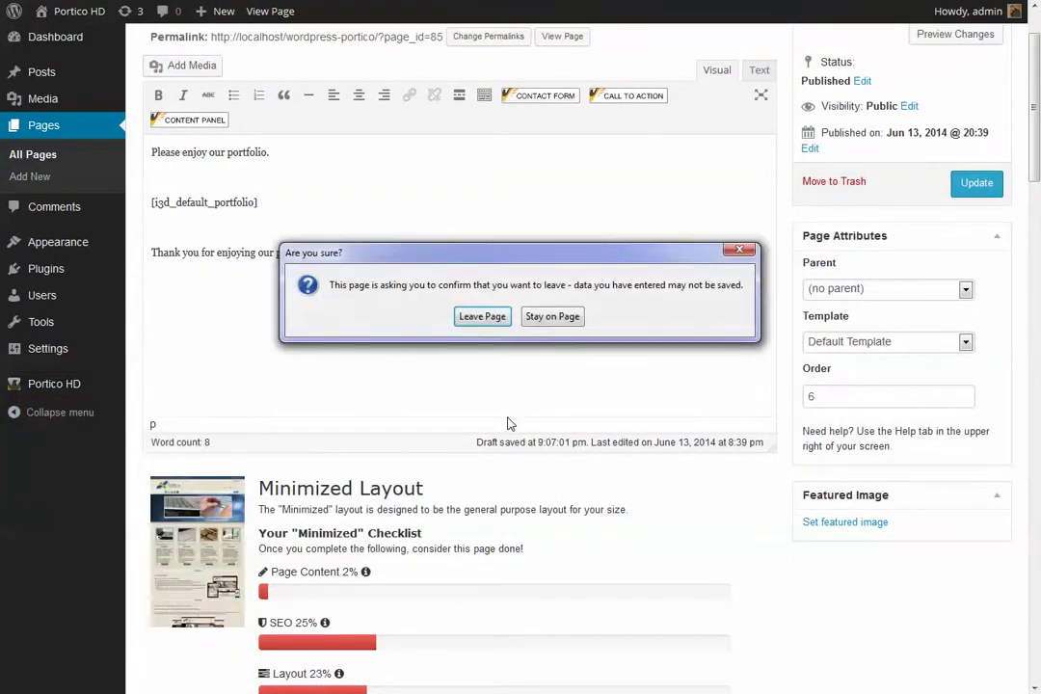
left_click(508, 317)
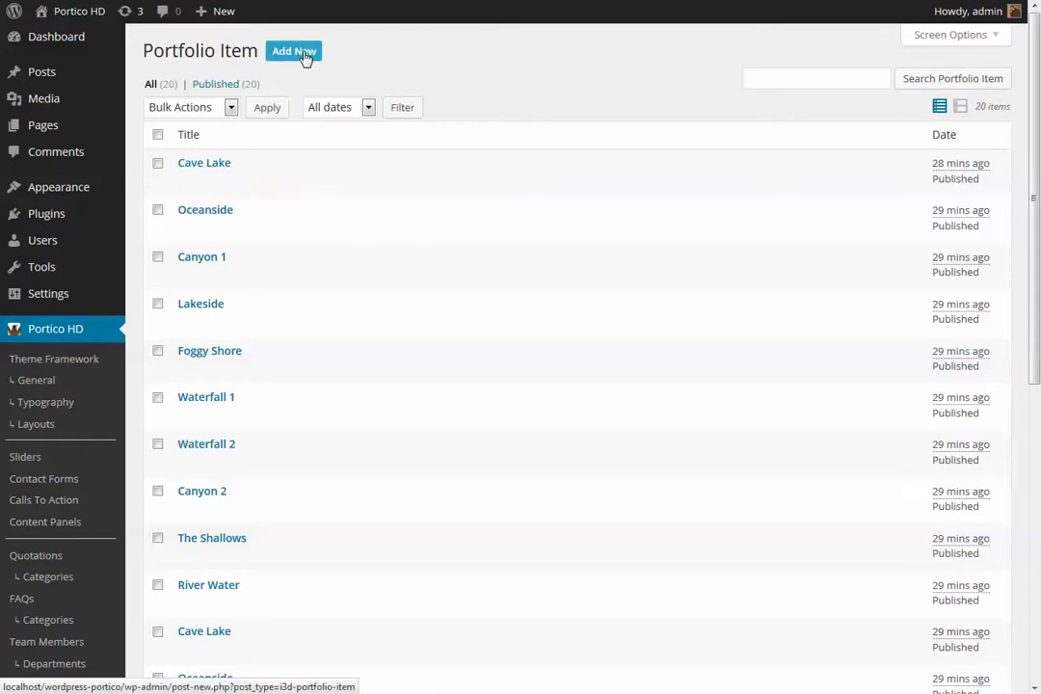
left_click(191, 183)
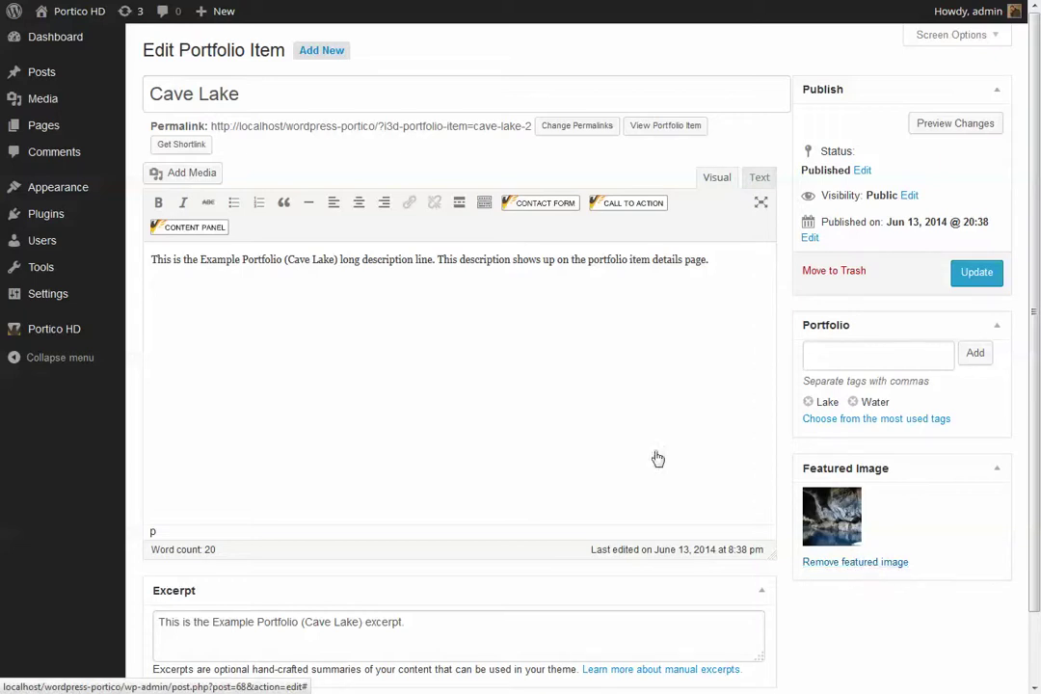
left_click(254, 628)
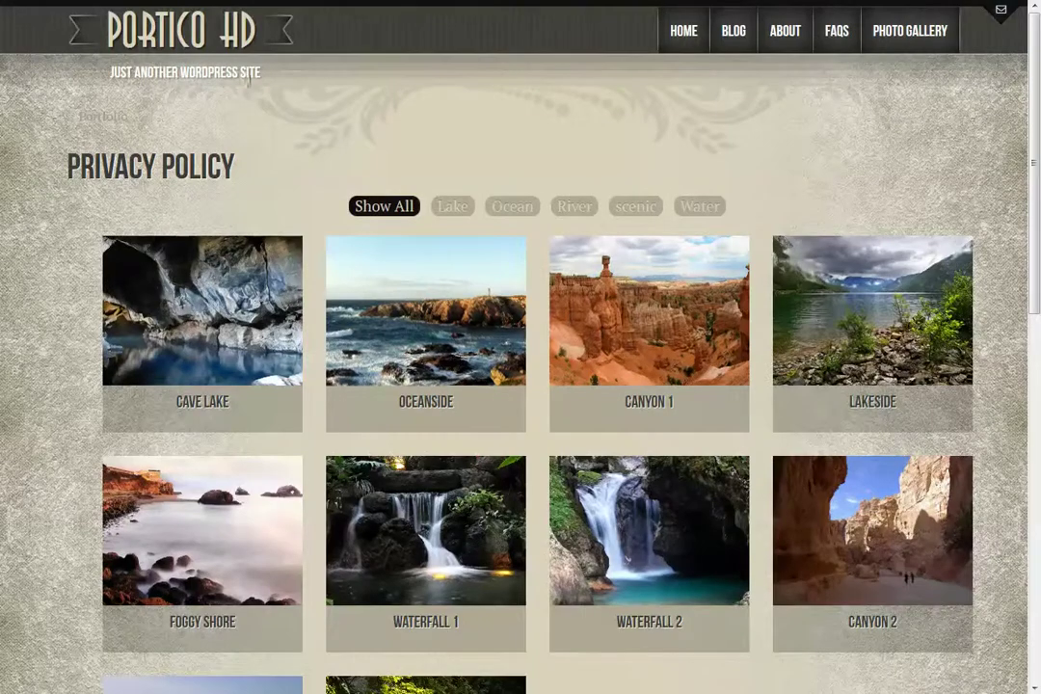
left_click(238, 131)
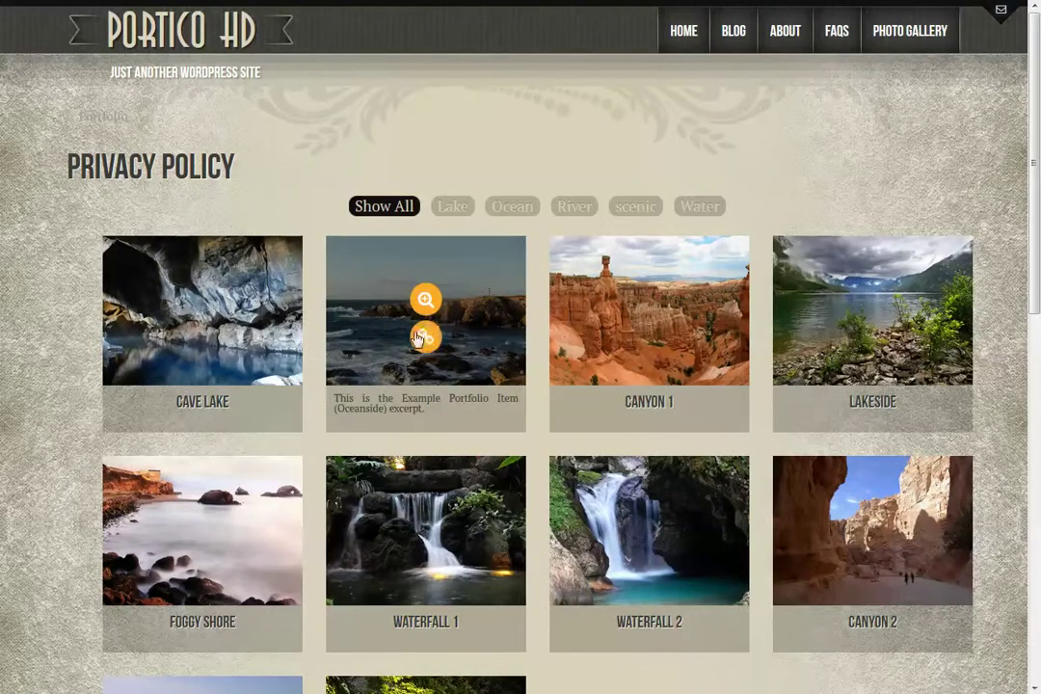
Step: Open the Oceanside item's detail page and look over its description
left_click(424, 336)
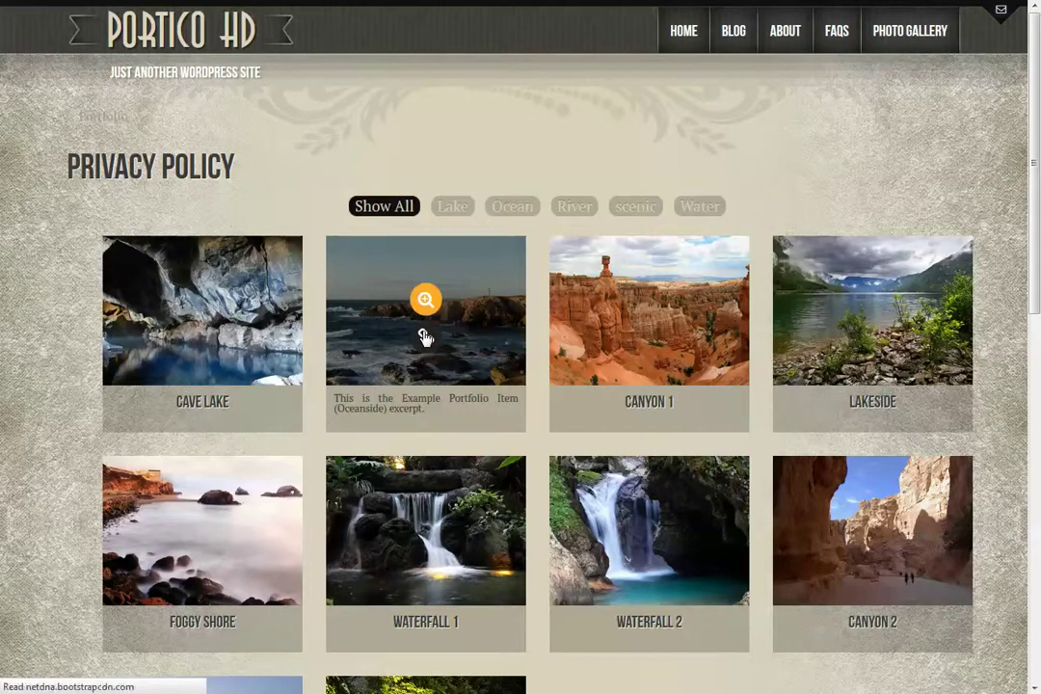
scroll(429, 337, "down", 1)
scroll(432, 335, "down", 2)
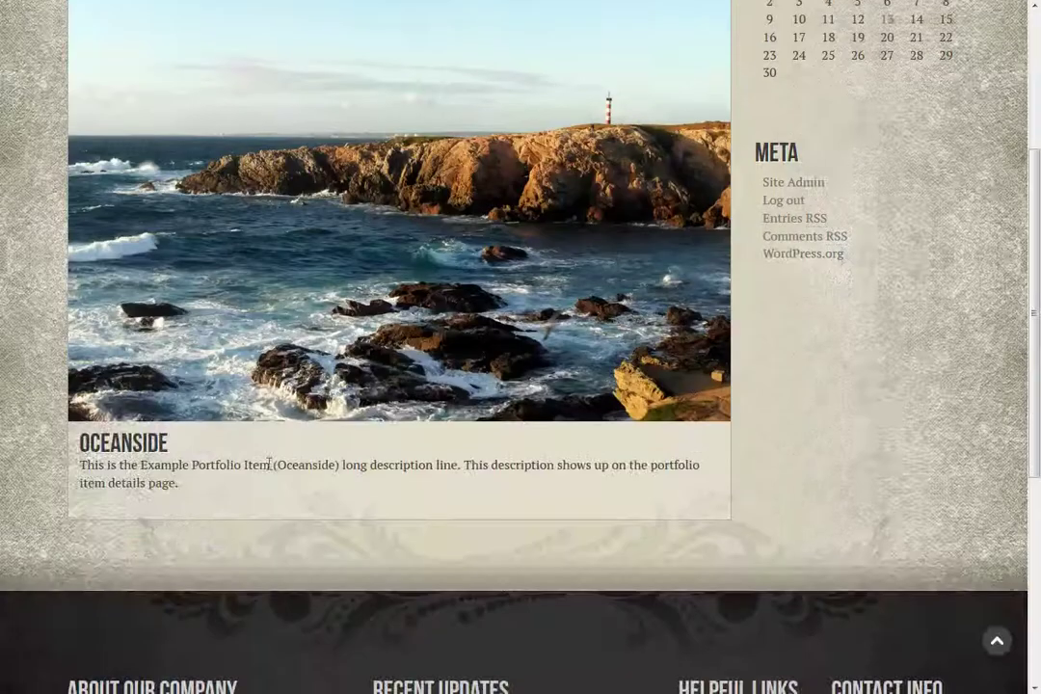
left_click_drag(80, 464, 188, 501)
left_click(188, 501)
left_click_drag(342, 465, 427, 465)
left_click(427, 465)
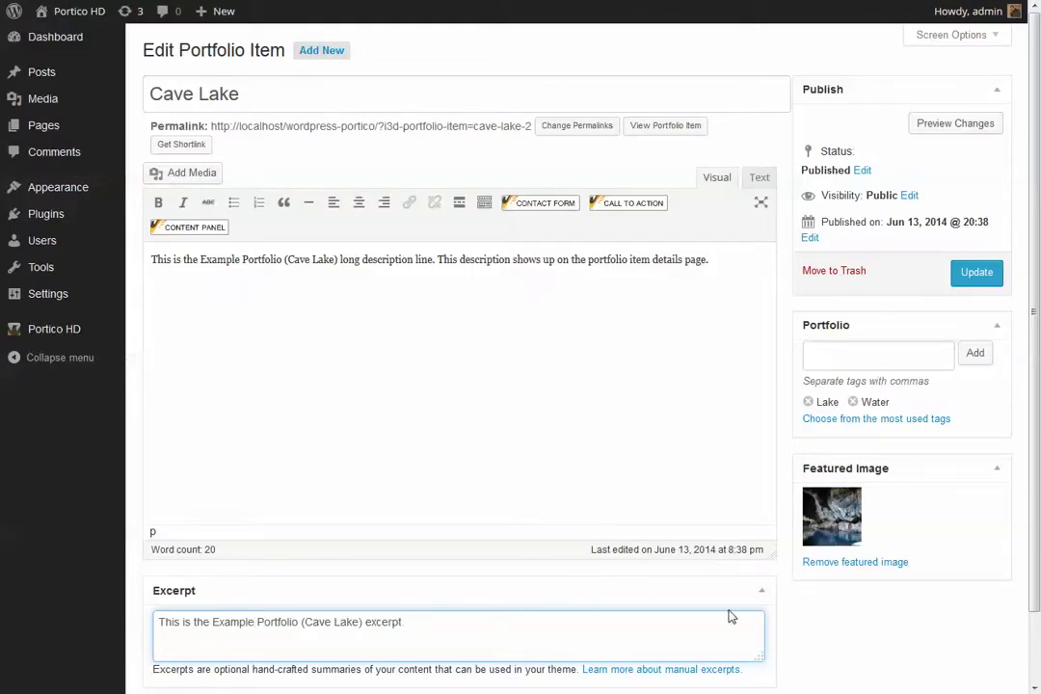
Step: Add the Awesome tag to Cave Lake, update it, and filter the live gallery by Awesome
left_click(894, 355)
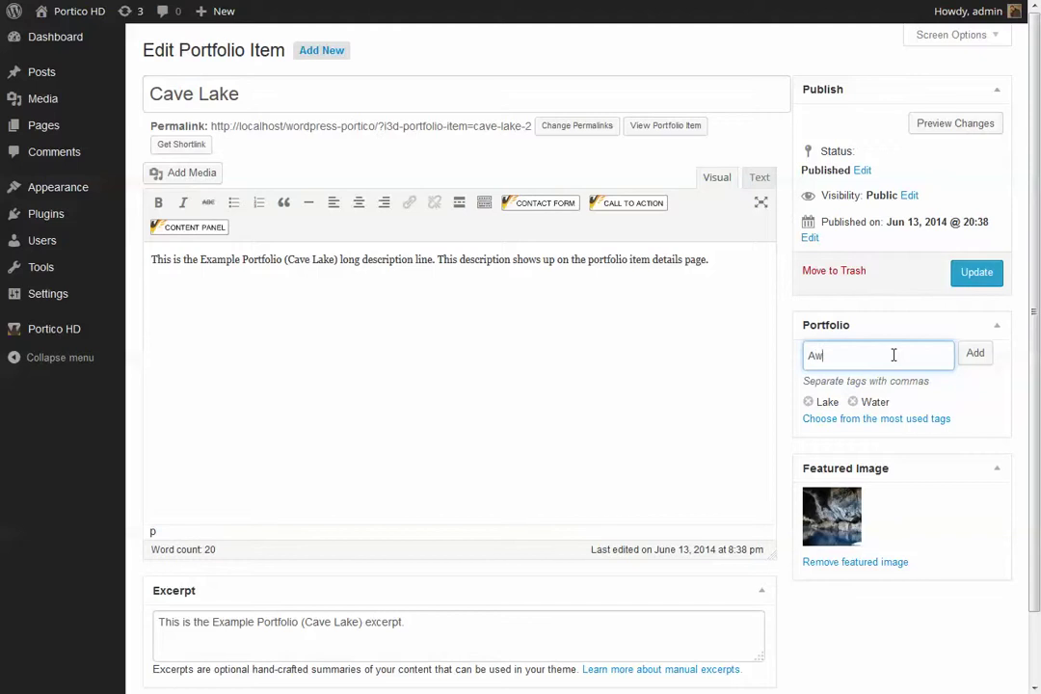
type("Awesome")
left_click(975, 354)
left_click(978, 273)
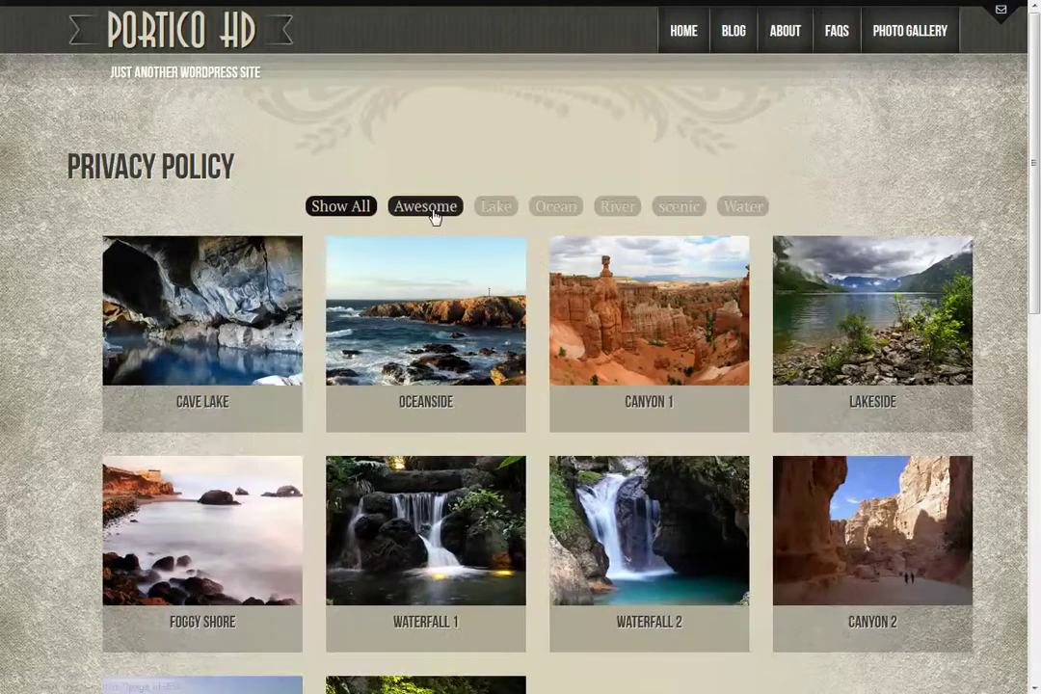
left_click(429, 208)
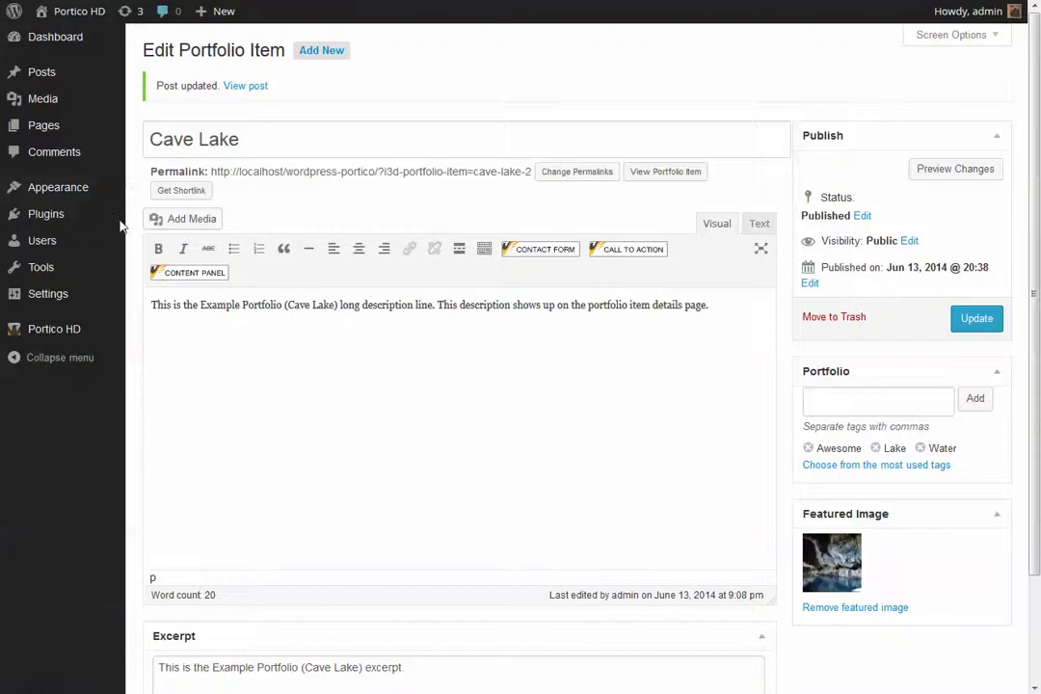
Step: Open the Awesome category from Portico HD > Portfolio and click into its Description field
mouse_move(77, 330)
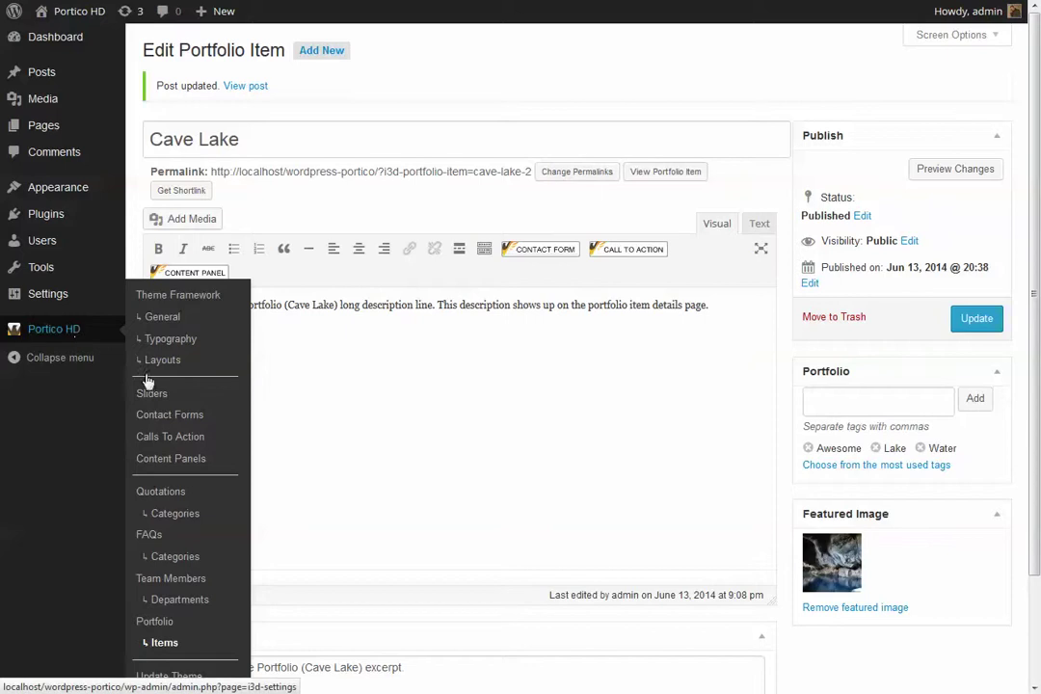
left_click(170, 626)
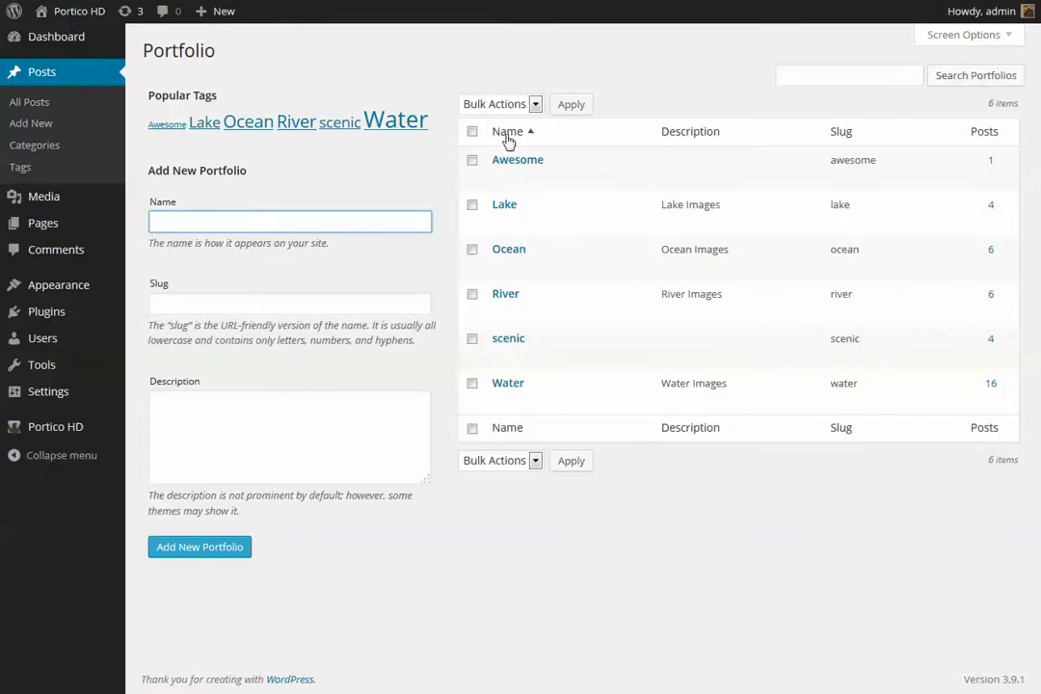
left_click(514, 166)
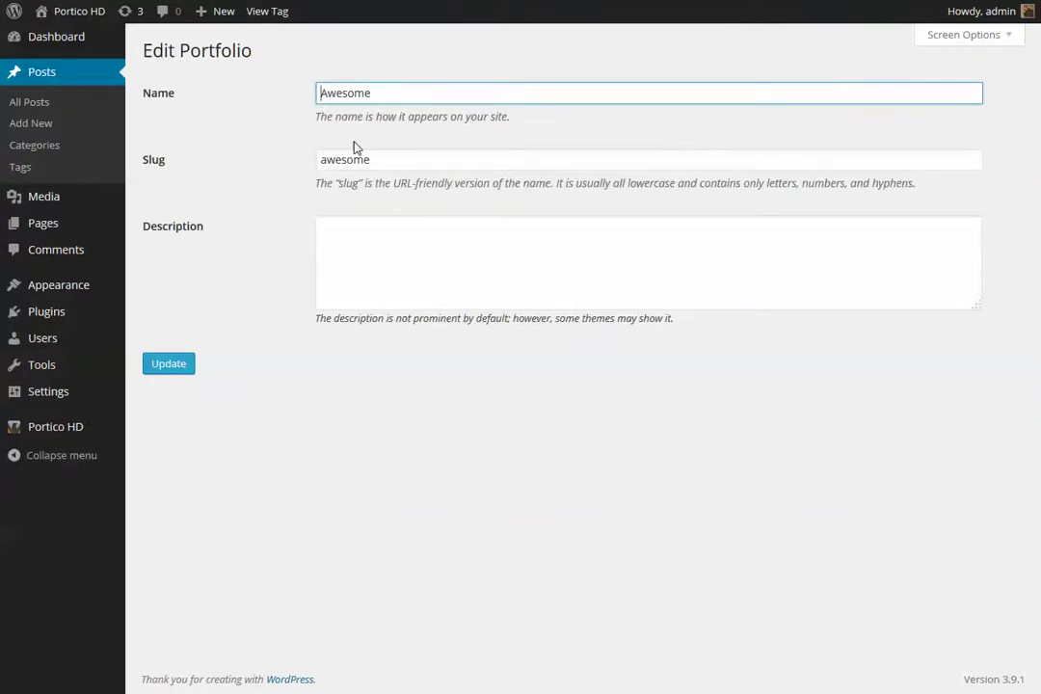
left_click(446, 278)
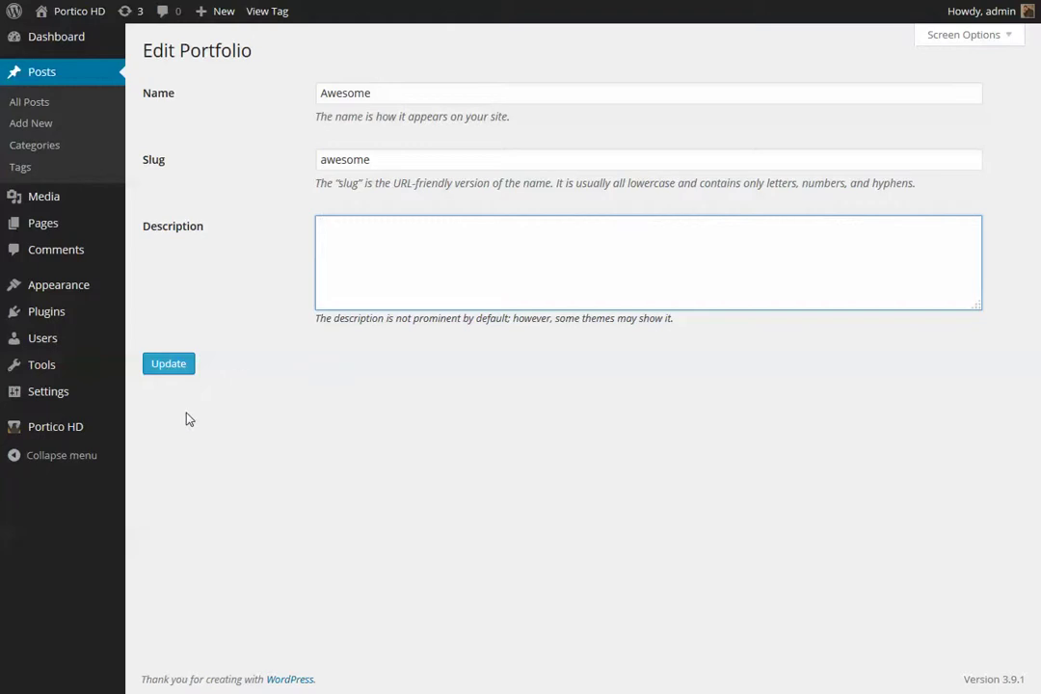
mouse_move(55, 293)
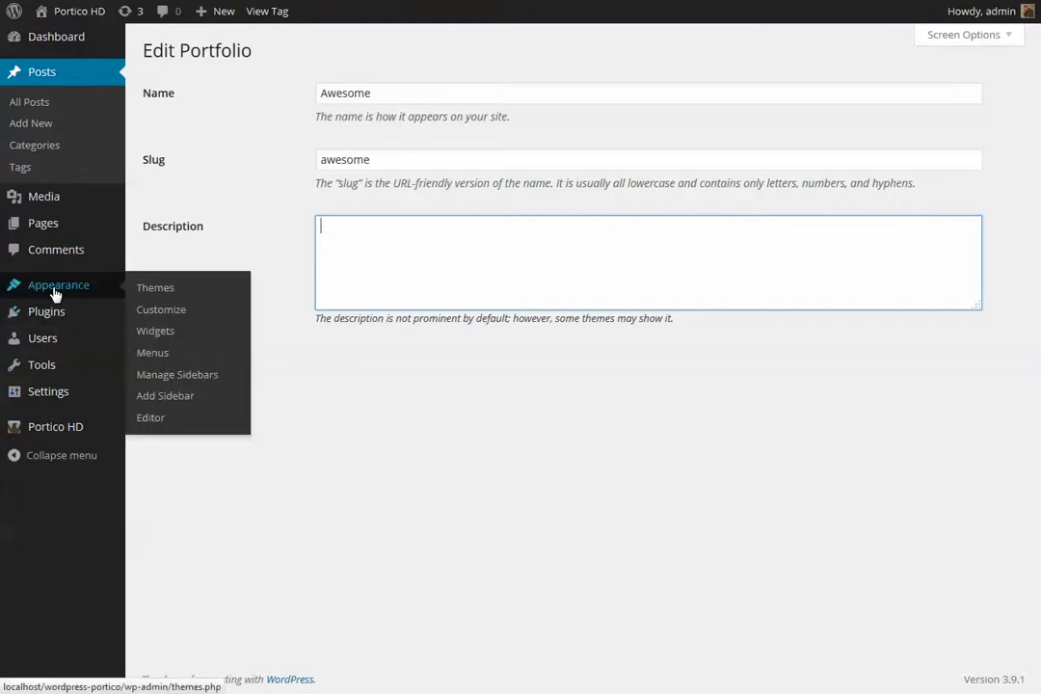
Step: On Appearance > Widgets, expand Custom Region 3 and its Portfolio widget
left_click(161, 335)
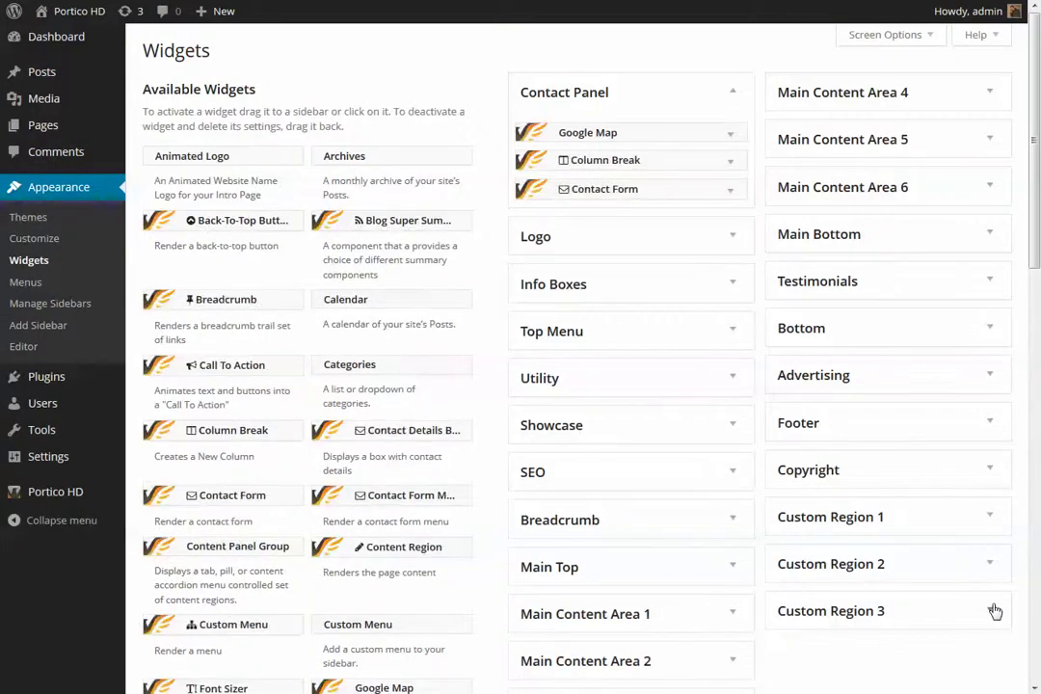
left_click(994, 611)
scroll(994, 603, "down", 2)
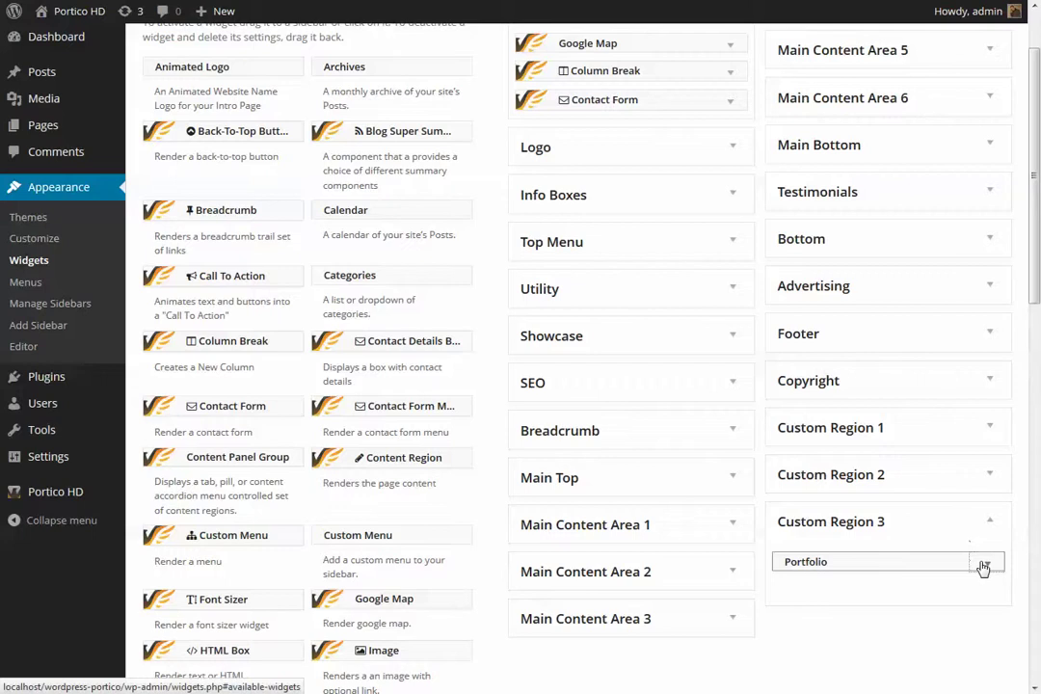
left_click(984, 565)
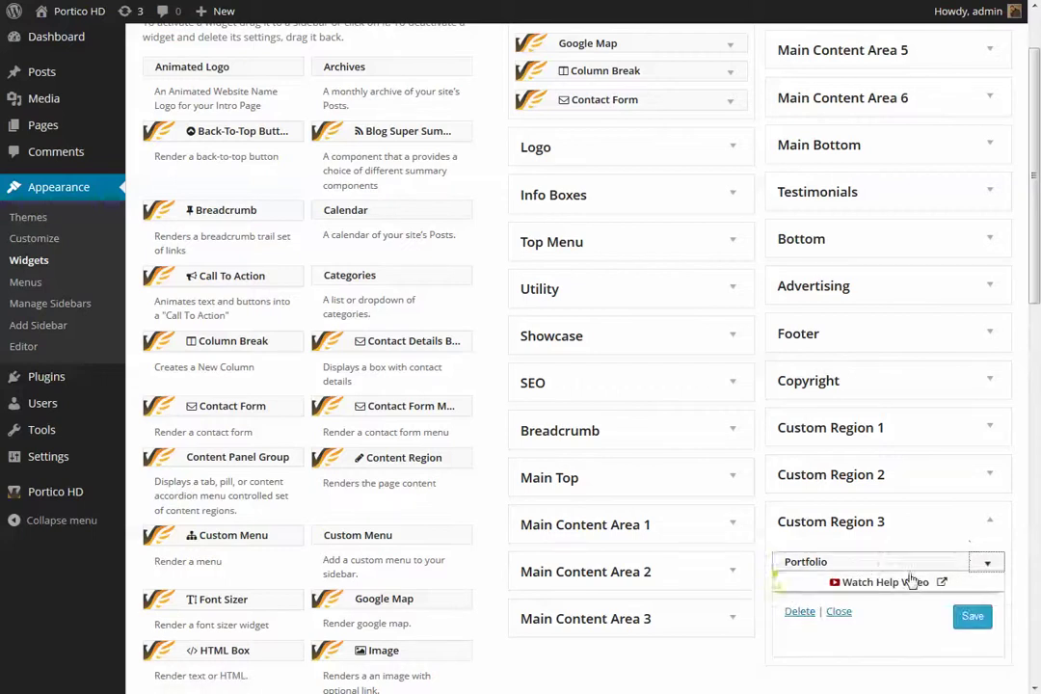